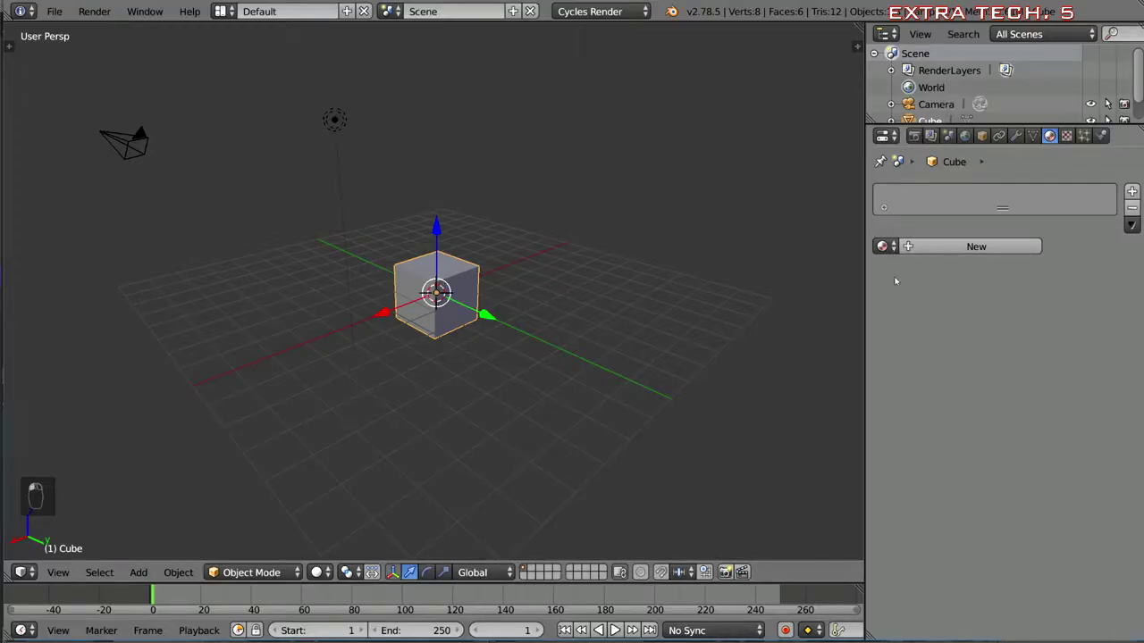
Undo the last change on the cube's material, and split the 3D view with the upper area as a Node Editor
{"action": "key", "text": "ctrl+z"}
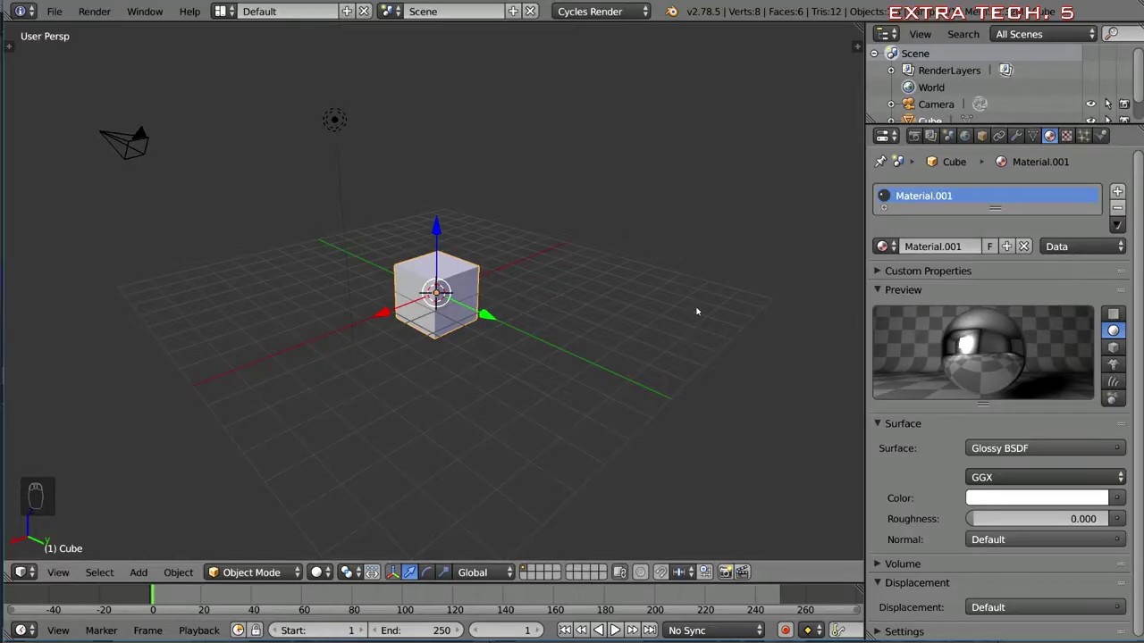
{"action": "left_click_drag", "start_coordinate": [857, 25], "coordinate": [500, 318]}
{"action": "left_click", "coordinate": [23, 315]}
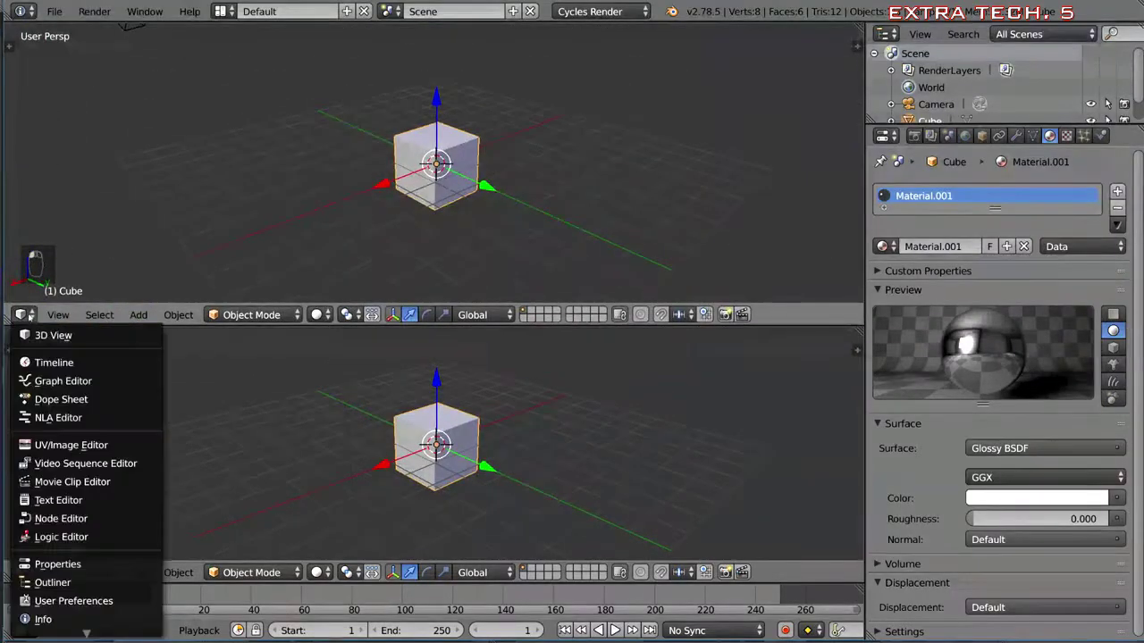
{"action": "left_click", "coordinate": [61, 518]}
{"action": "scroll", "coordinate": [362, 191], "scroll_direction": "up", "scroll_amount": 5}
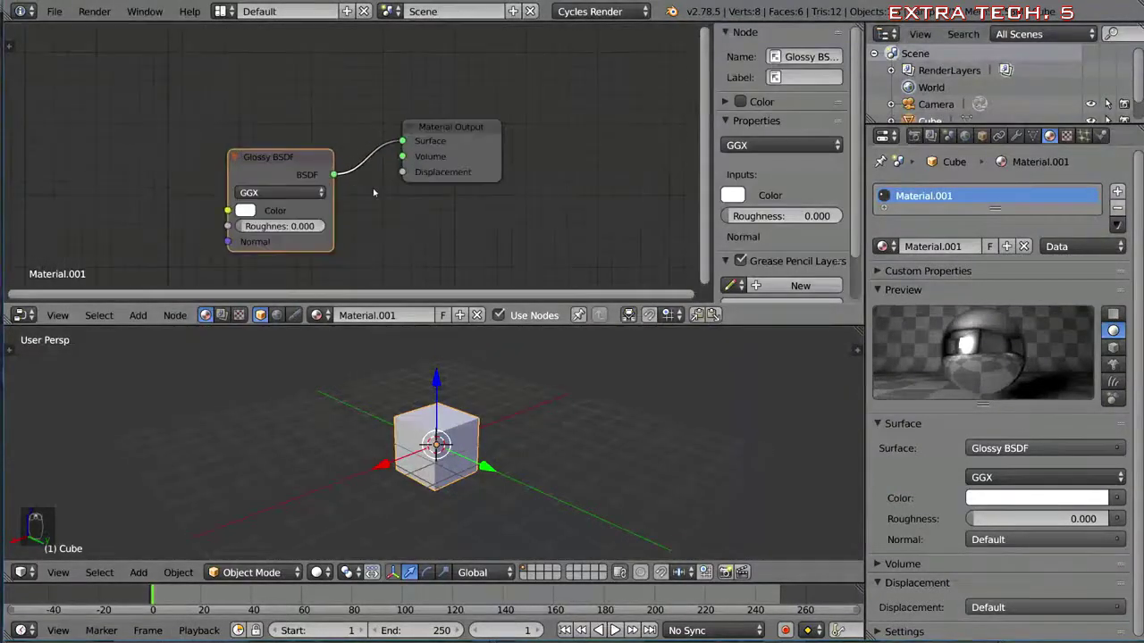
Check the compositing nodes, return to the material nodes, and move Material Output farther from the Glossy BSDF node
{"action": "left_click", "coordinate": [478, 156]}
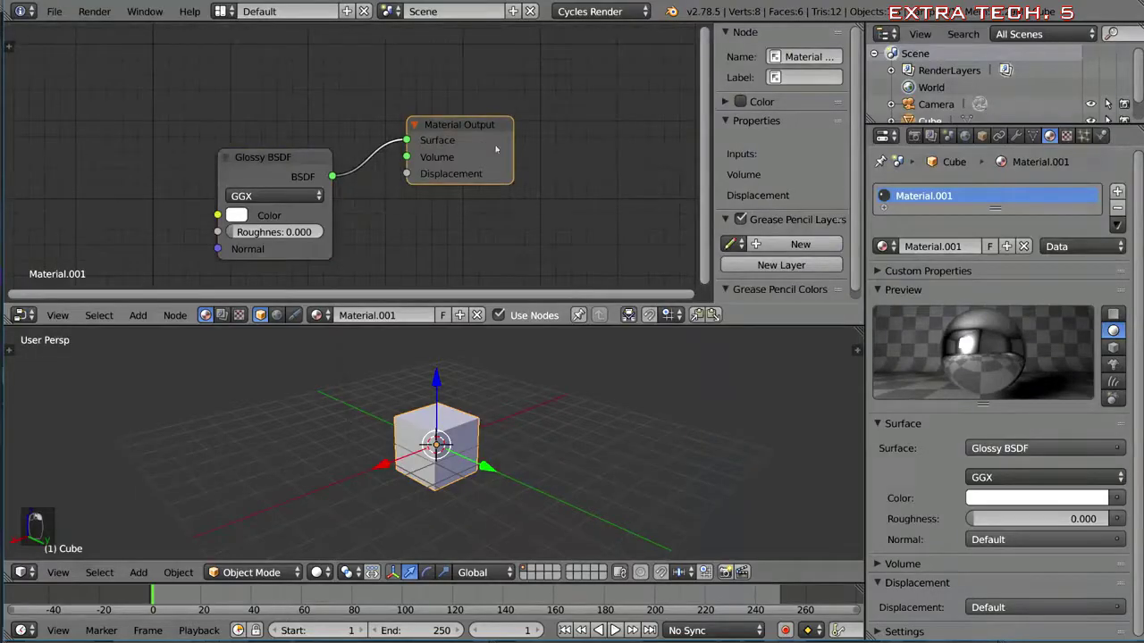
{"action": "left_click", "coordinate": [221, 315]}
{"action": "left_click", "coordinate": [206, 315]}
{"action": "right_click_drag", "start_coordinate": [300, 176], "coordinate": [279, 127]}
{"action": "right_click_drag", "start_coordinate": [465, 133], "coordinate": [486, 125]}
{"action": "mouse_move", "coordinate": [460, 175]}
{"action": "middle_mouse_down"}
{"action": "mouse_move", "coordinate": [526, 159]}
{"action": "mouse_move", "coordinate": [473, 161]}
{"action": "middle_mouse_up"}
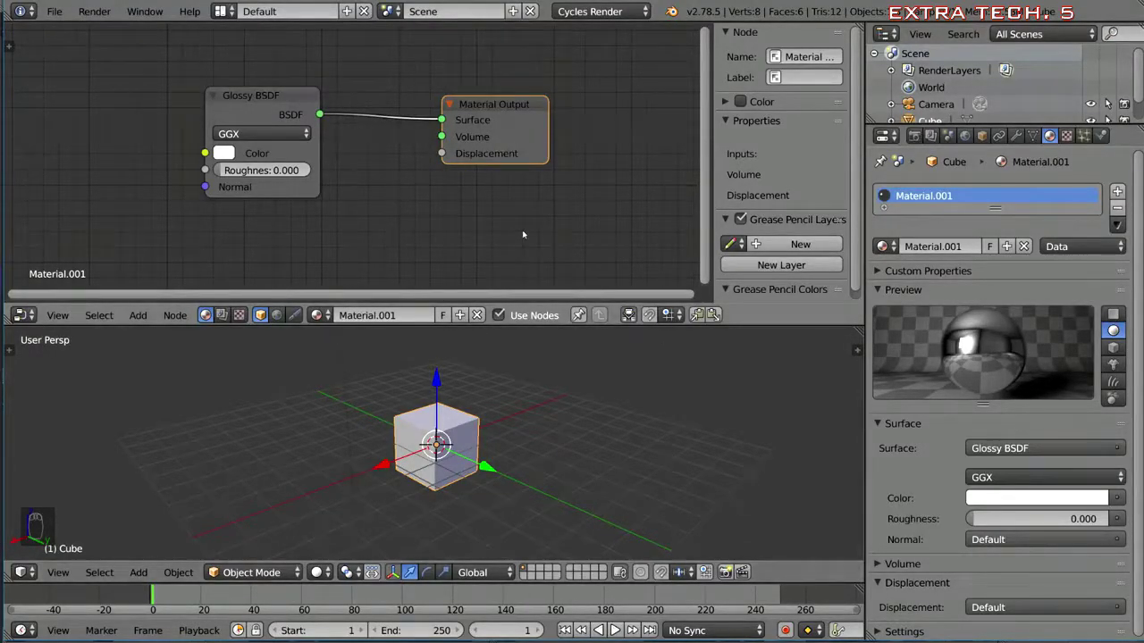
{"action": "key", "text": "g"}
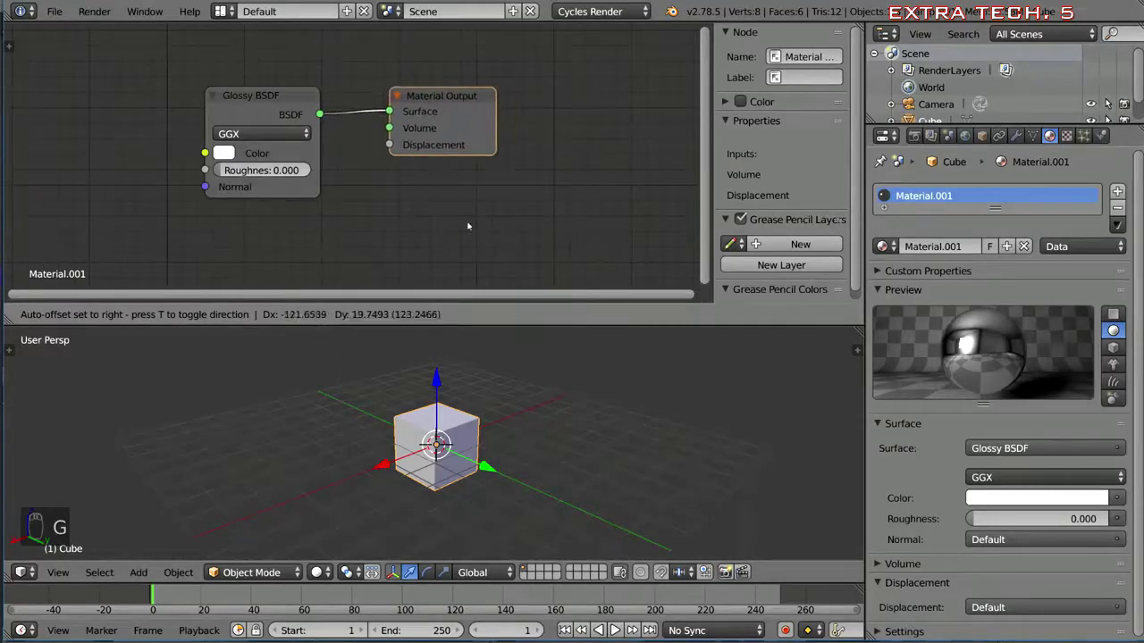
{"action": "right_click", "coordinate": [467, 226]}
{"action": "mouse_move", "coordinate": [253, 98]}
{"action": "left_mouse_down"}
{"action": "mouse_move", "coordinate": [245, 119]}
{"action": "mouse_move", "coordinate": [275, 81]}
{"action": "mouse_move", "coordinate": [257, 97]}
{"action": "left_mouse_up"}
{"action": "right_click", "coordinate": [493, 105]}
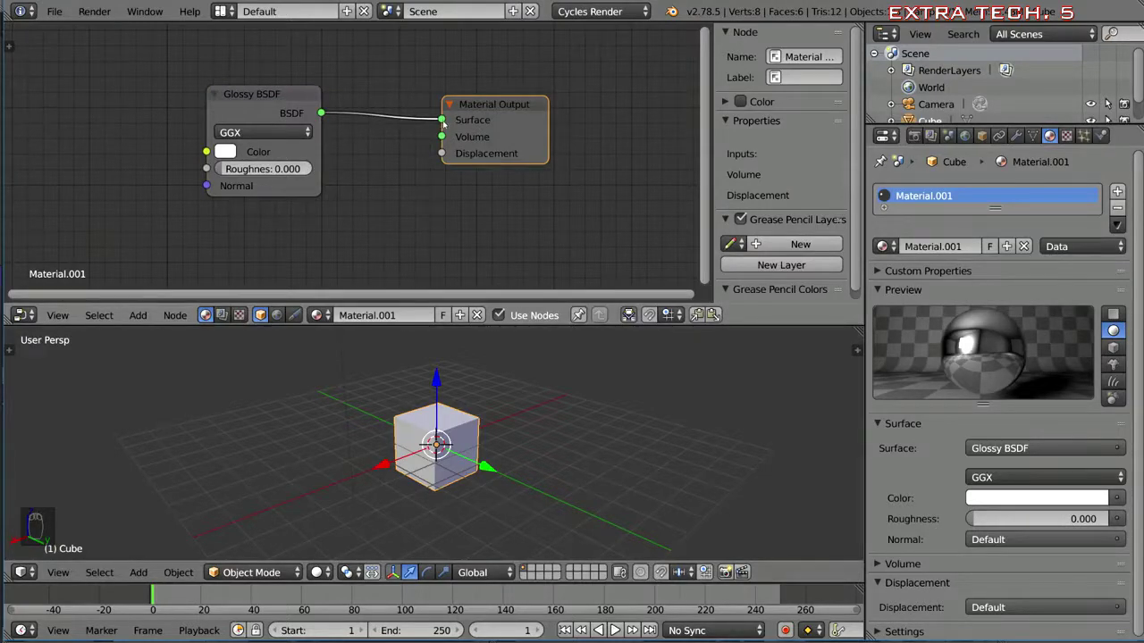
{"action": "mouse_move", "coordinate": [441, 122]}
{"action": "left_mouse_down"}
{"action": "mouse_move", "coordinate": [385, 137]}
{"action": "mouse_move", "coordinate": [409, 113]}
{"action": "mouse_move", "coordinate": [441, 120]}
{"action": "left_mouse_up"}
{"action": "mouse_move", "coordinate": [441, 180]}
{"action": "middle_mouse_down"}
{"action": "mouse_move", "coordinate": [308, 155]}
{"action": "mouse_move", "coordinate": [495, 193]}
{"action": "mouse_move", "coordinate": [388, 201]}
{"action": "mouse_move", "coordinate": [429, 170]}
{"action": "middle_mouse_up"}
{"action": "scroll", "coordinate": [429, 174], "scroll_direction": "down", "scroll_amount": 2}
{"action": "scroll", "coordinate": [428, 170], "scroll_direction": "up", "scroll_amount": 2}
{"action": "scroll", "coordinate": [425, 165], "scroll_direction": "down", "scroll_amount": 2}
{"action": "scroll", "coordinate": [423, 161], "scroll_direction": "up", "scroll_amount": 1}
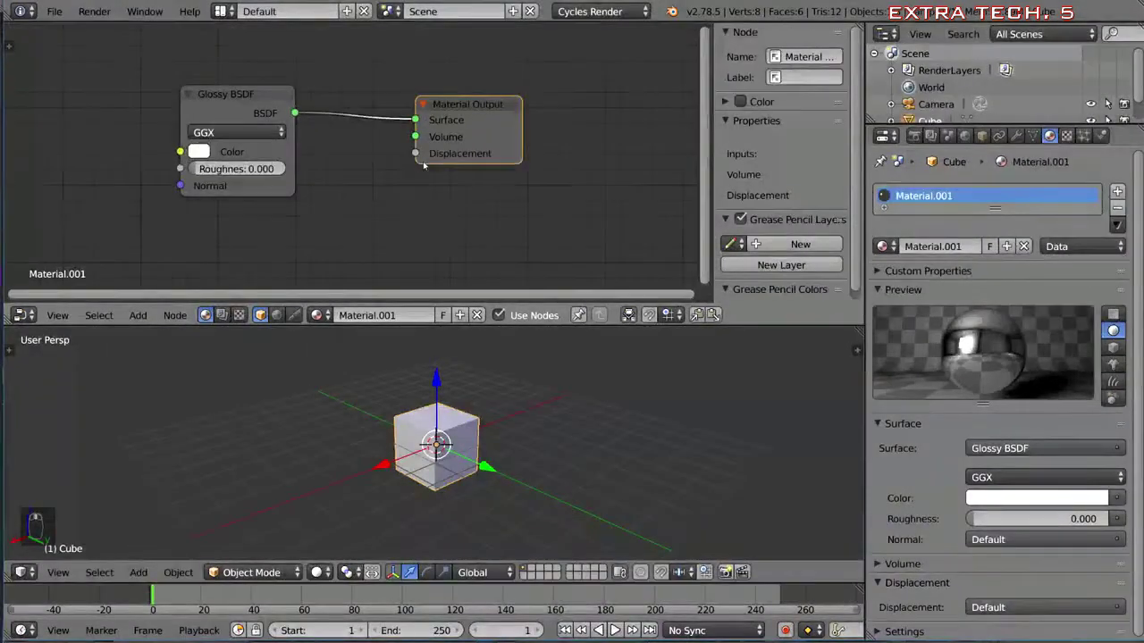
Add a Diffuse BSDF shader node below the Glossy BSDF node
{"action": "scroll", "coordinate": [420, 175], "scroll_direction": "down", "scroll_amount": 2}
{"action": "middle_click_drag", "start_coordinate": [420, 176], "coordinate": [436, 123]}
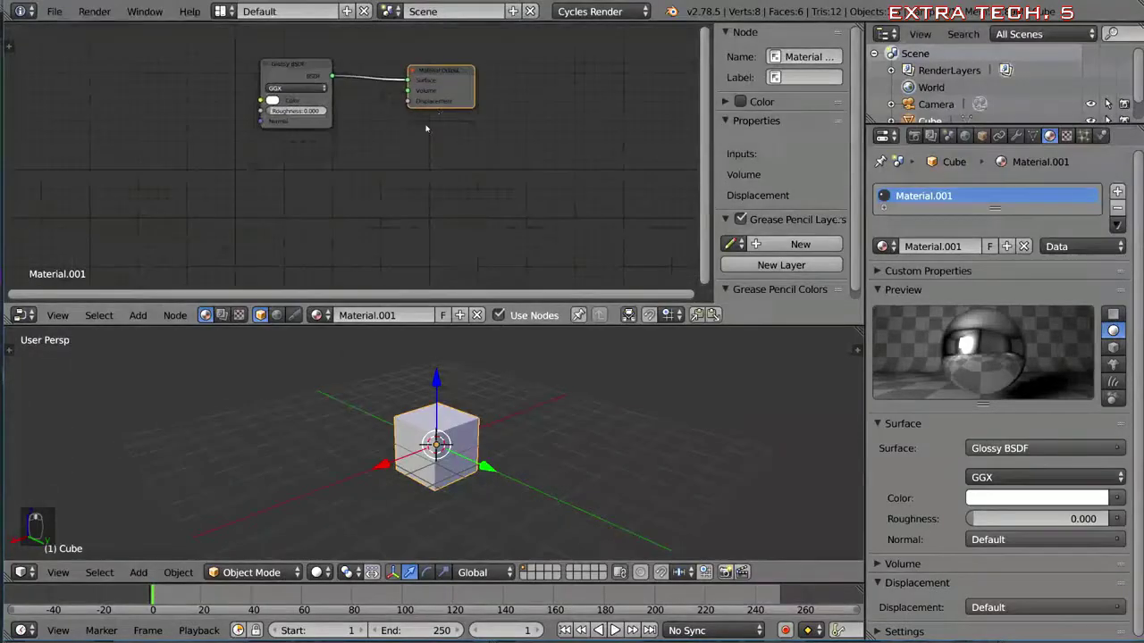
{"action": "key", "text": "shift+a"}
{"action": "mouse_move", "coordinate": [329, 177]}
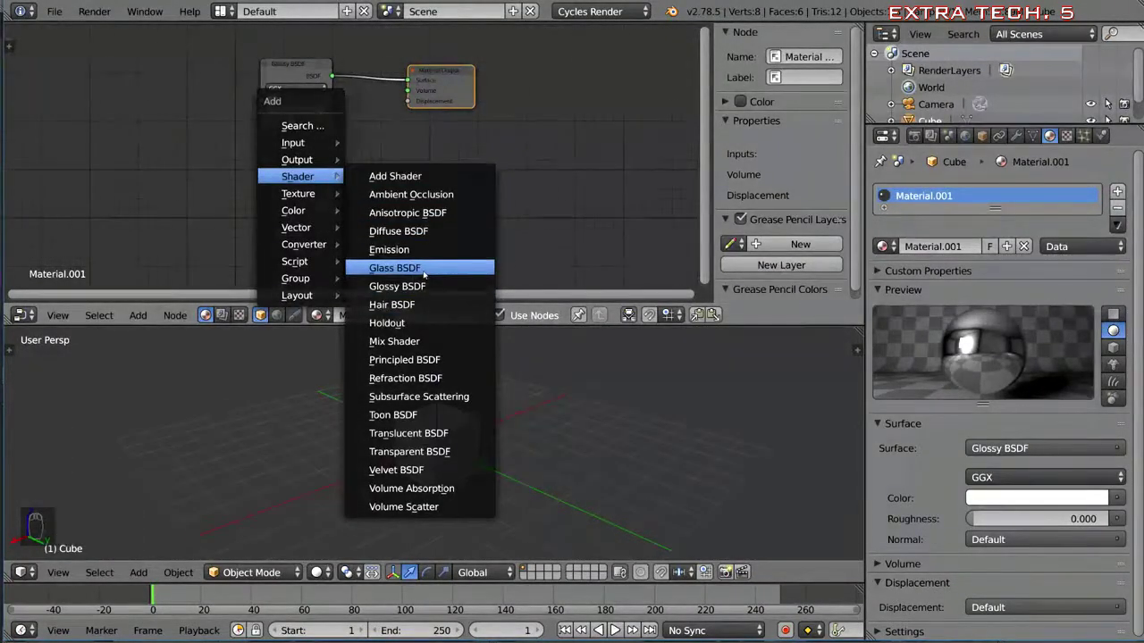
{"action": "left_click", "coordinate": [416, 231]}
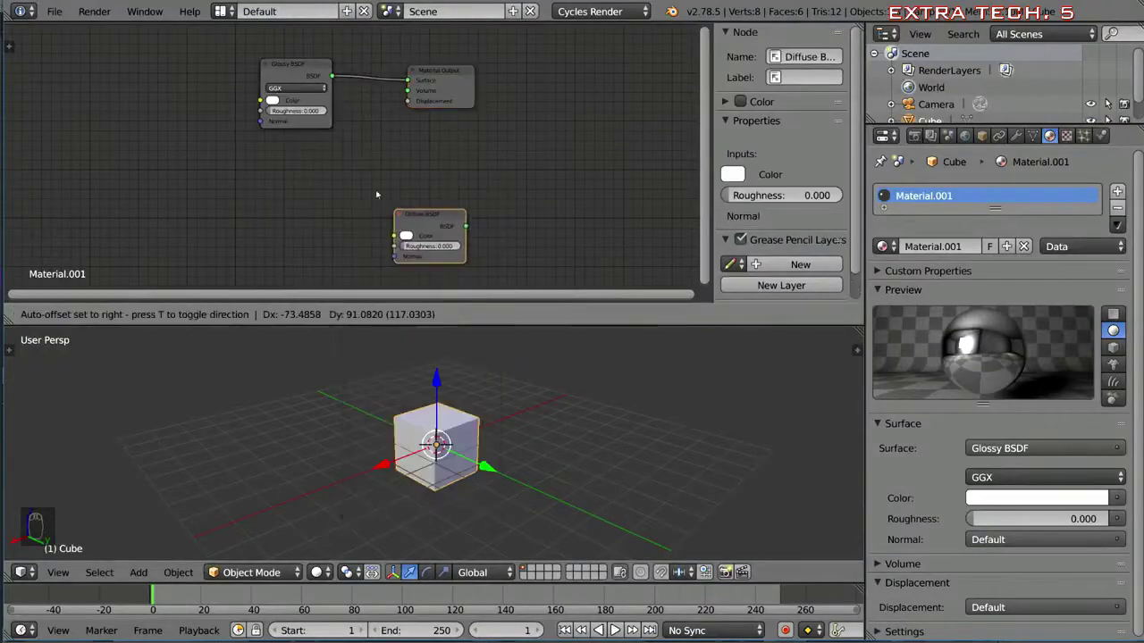
{"action": "left_click", "coordinate": [228, 130]}
Add a second Glossy BSDF shader node and place it below the Diffuse BSDF node
{"action": "key", "text": "shift+a"}
{"action": "mouse_move", "coordinate": [357, 153]}
{"action": "left_click", "coordinate": [465, 263]}
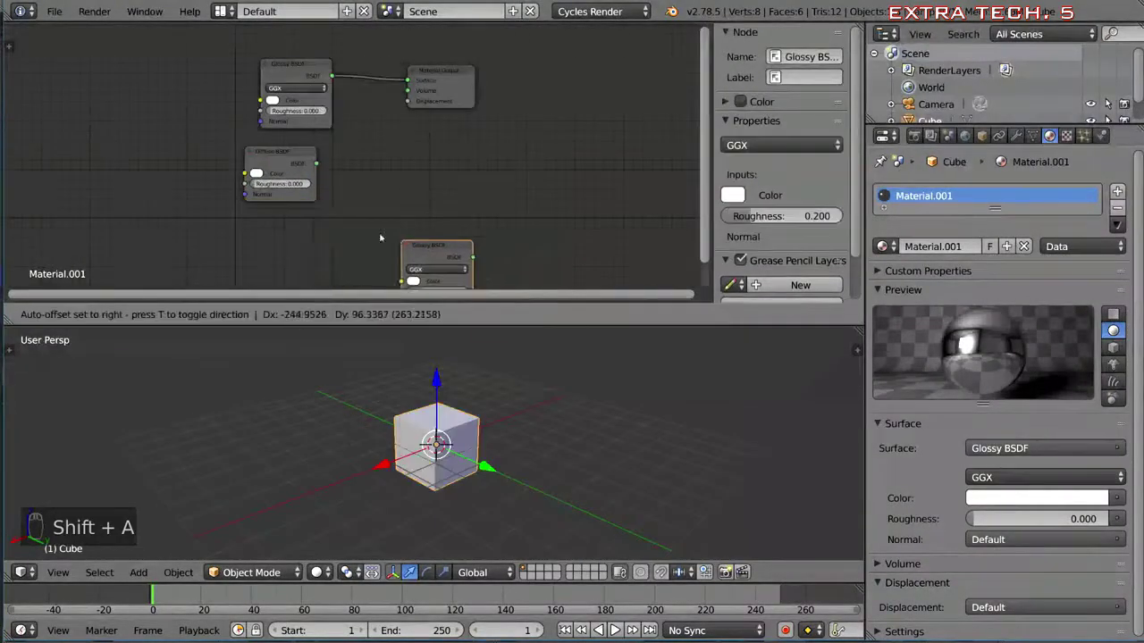
{"action": "left_click", "coordinate": [322, 237]}
{"action": "middle_click_drag", "start_coordinate": [412, 193], "coordinate": [408, 166]}
Add an Ambient Occlusion shader node beside the Diffuse BSDF node
{"action": "key", "text": "shift+a"}
{"action": "mouse_move", "coordinate": [424, 168]}
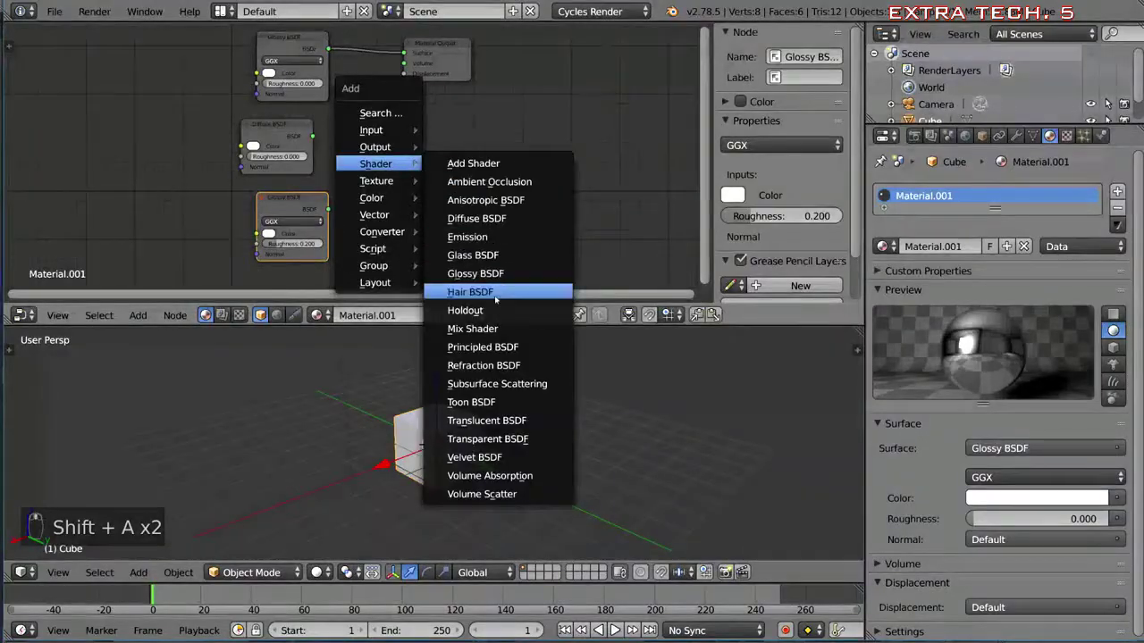
{"action": "left_click", "coordinate": [495, 187]}
{"action": "left_click", "coordinate": [351, 128]}
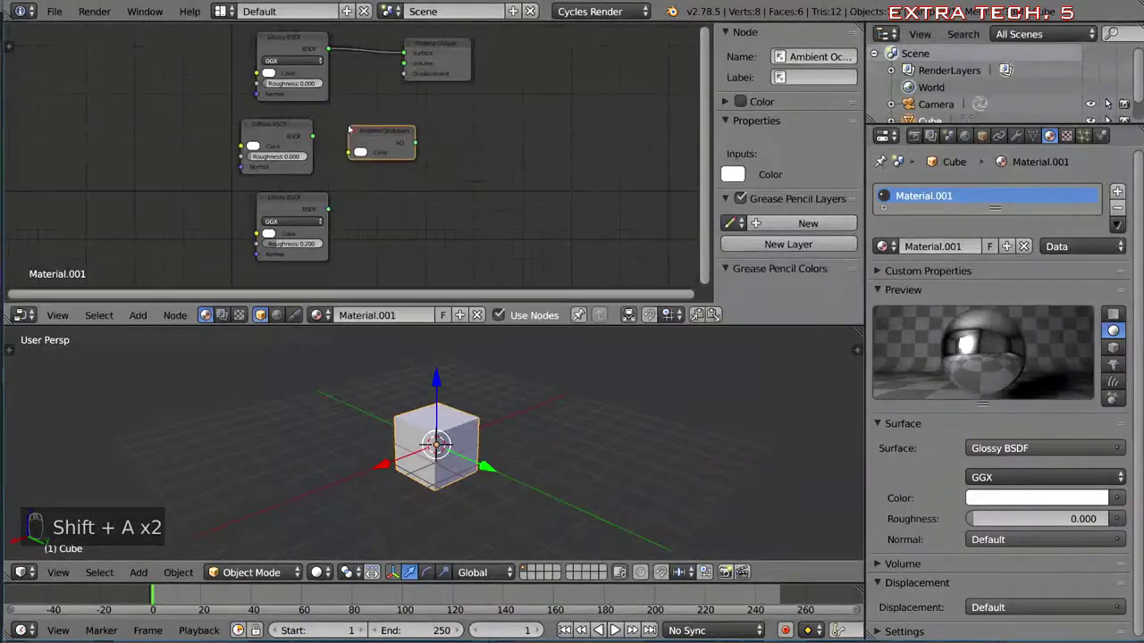
Add an Emission shader node and place it below the second Glossy BSDF node
{"action": "key", "text": "shift+a"}
{"action": "mouse_move", "coordinate": [367, 122]}
{"action": "left_click", "coordinate": [456, 205]}
{"action": "left_click", "coordinate": [390, 194]}
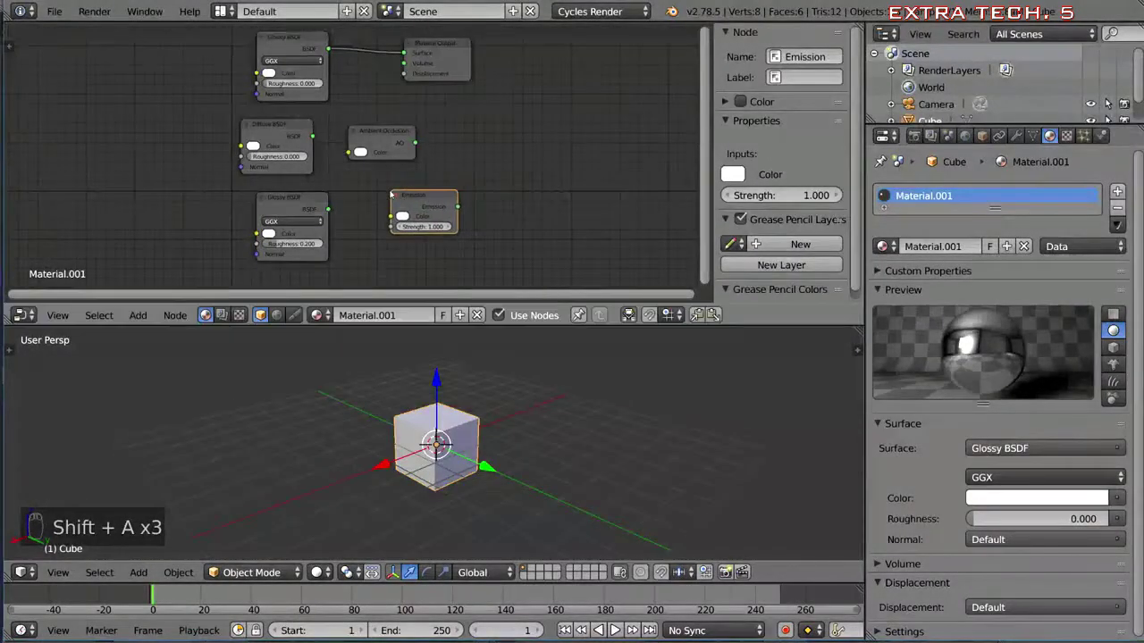
{"action": "scroll", "coordinate": [507, 159], "scroll_direction": "down", "scroll_amount": 3}
{"action": "middle_click_drag", "start_coordinate": [467, 191], "coordinate": [515, 133]}
{"action": "key", "text": "g"}
{"action": "left_click", "coordinate": [399, 210]}
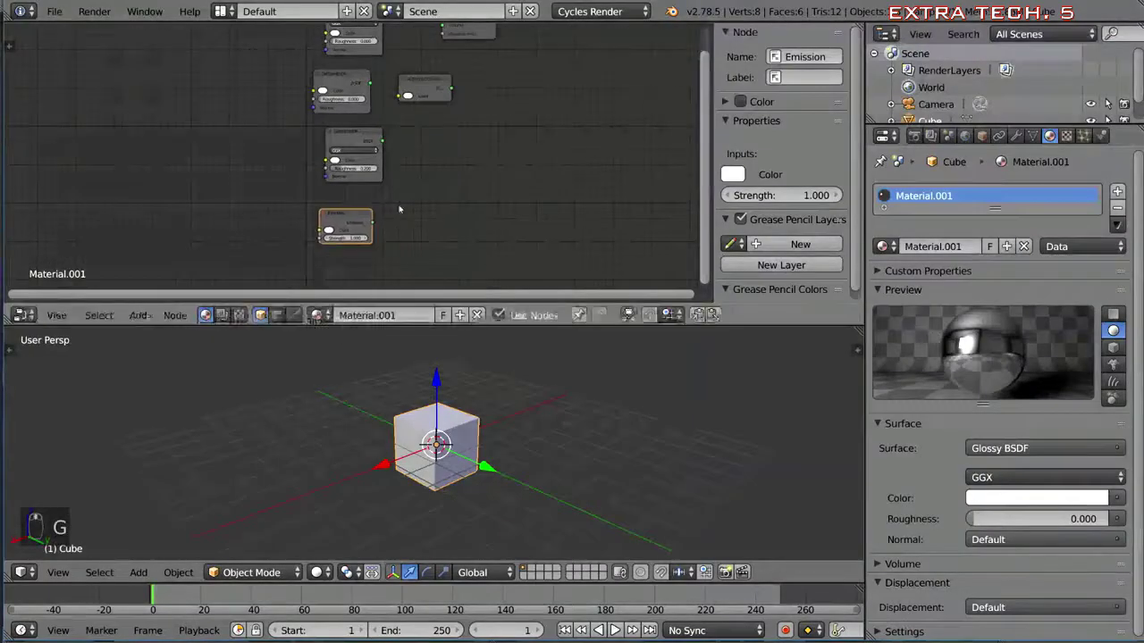
Move the Ambient Occlusion node to the end of the shader column, below the Emission node
{"action": "right_click", "coordinate": [431, 89]}
{"action": "key", "text": "g"}
{"action": "left_click", "coordinate": [346, 276]}
{"action": "mouse_move", "coordinate": [416, 158]}
{"action": "middle_mouse_down"}
{"action": "mouse_move", "coordinate": [429, 202]}
{"action": "mouse_move", "coordinate": [424, 177]}
{"action": "middle_mouse_up"}
{"action": "scroll", "coordinate": [423, 177], "scroll_direction": "up", "scroll_amount": 2}
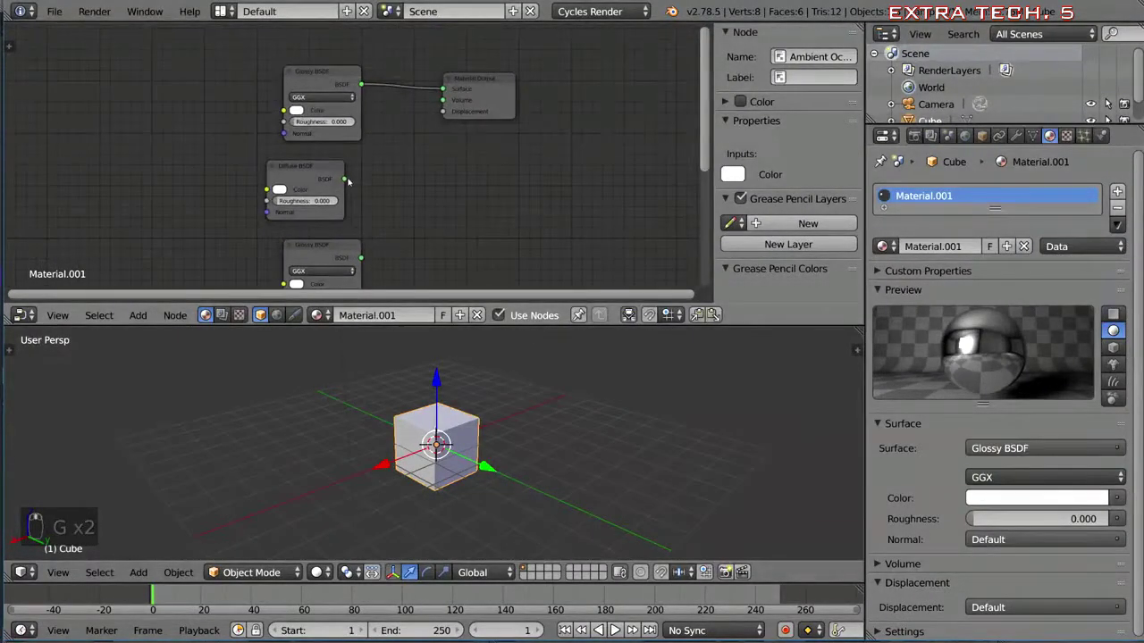
Try linking Diffuse BSDF to Material Output's Surface input, and link the first Glossy BSDF back to it
{"action": "left_click_drag", "start_coordinate": [344, 178], "coordinate": [443, 89]}
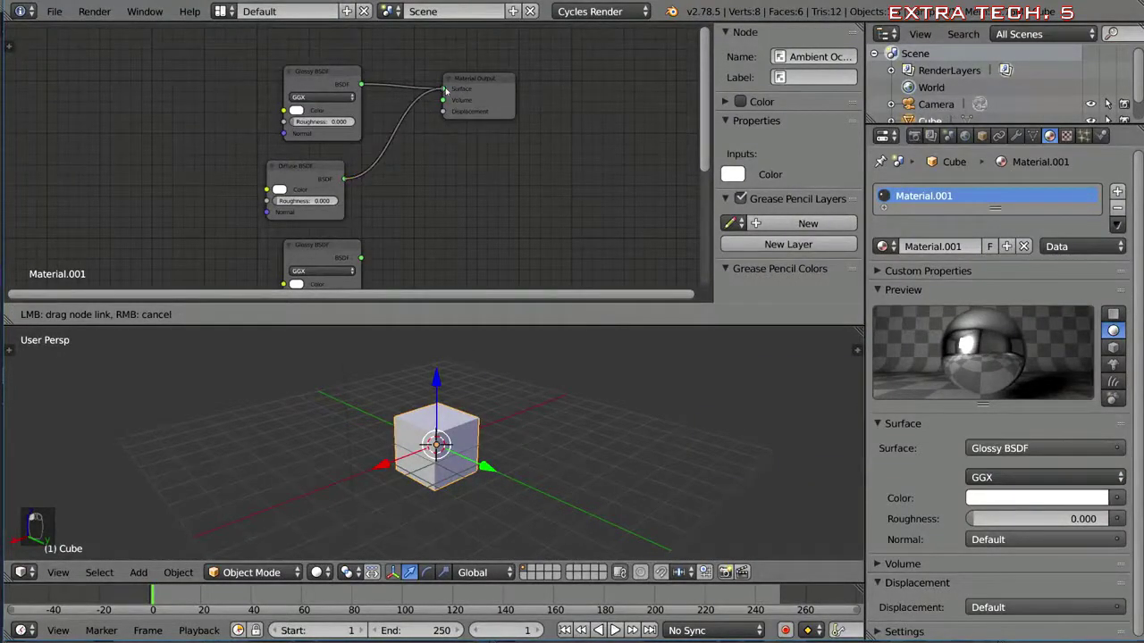
{"action": "left_click_drag", "start_coordinate": [362, 85], "coordinate": [443, 89]}
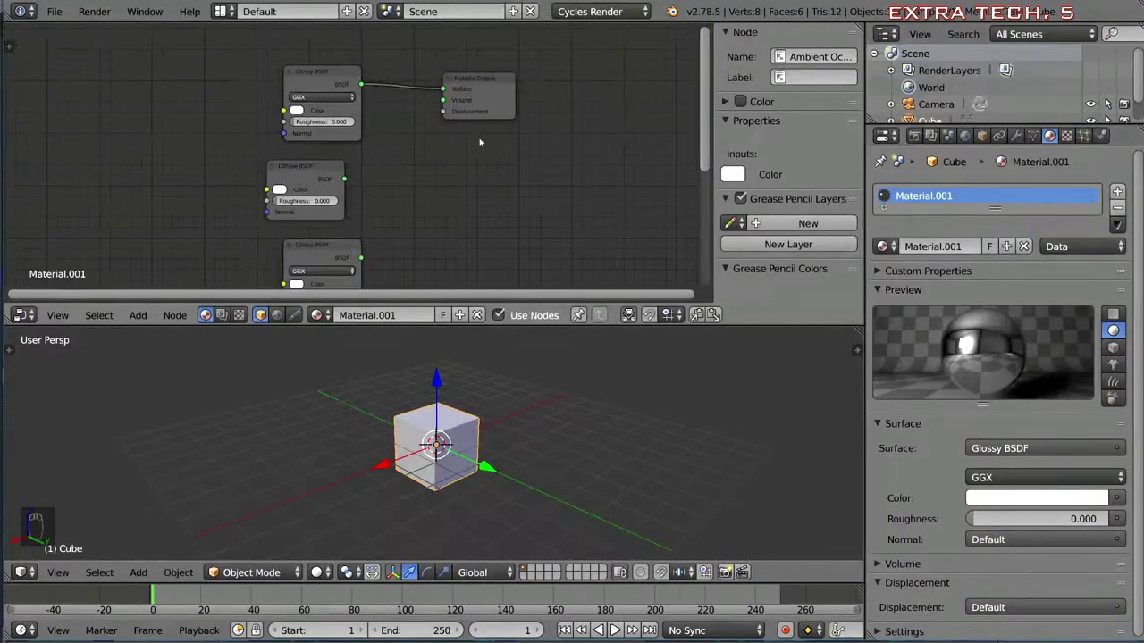
Add an Add Shader node and a Mix Shader node in the free space beside the other nodes
{"action": "scroll", "coordinate": [487, 174], "scroll_direction": "down", "scroll_amount": 1}
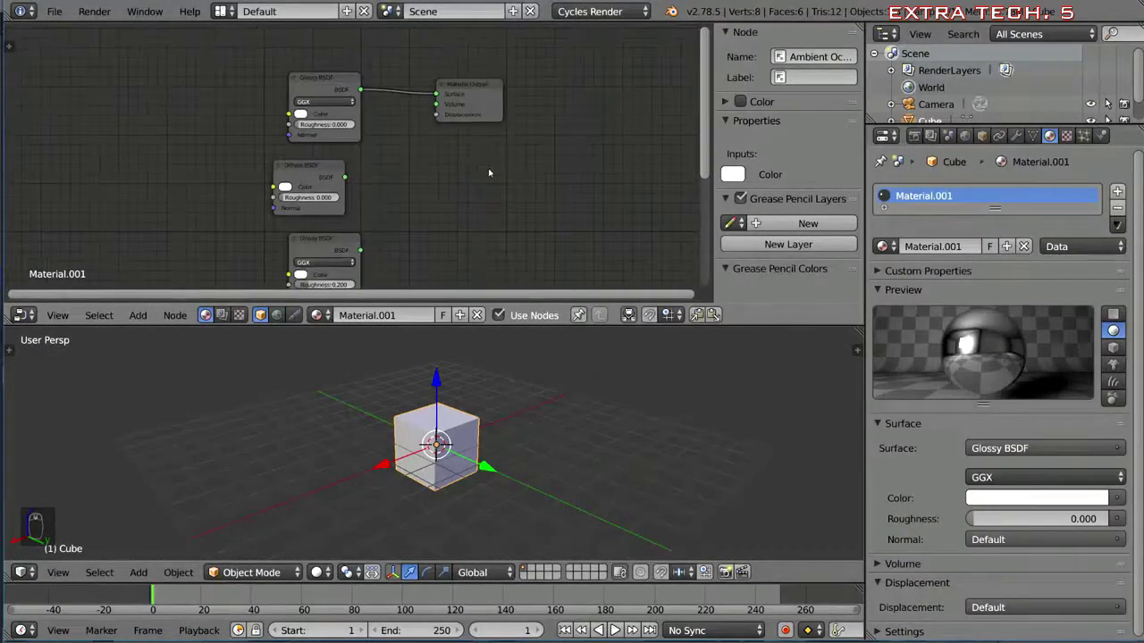
{"action": "key", "text": "shift+a"}
{"action": "mouse_move", "coordinate": [488, 169]}
{"action": "left_click", "coordinate": [540, 163]}
{"action": "left_click", "coordinate": [540, 111]}
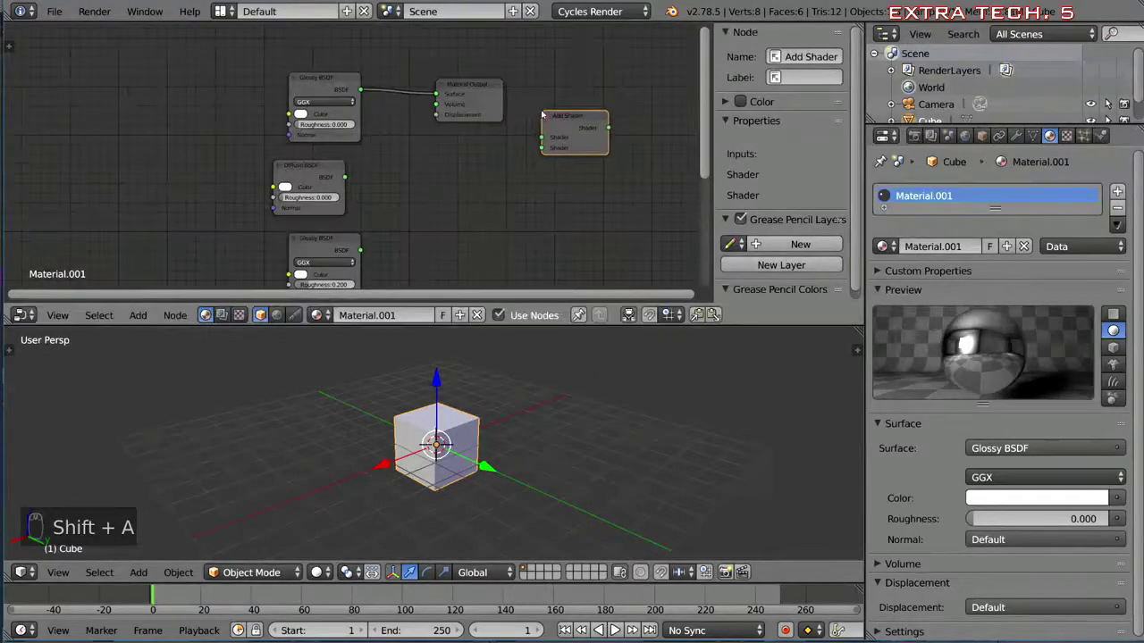
{"action": "key", "text": "shift+a"}
{"action": "mouse_move", "coordinate": [459, 188]}
{"action": "left_click", "coordinate": [560, 352]}
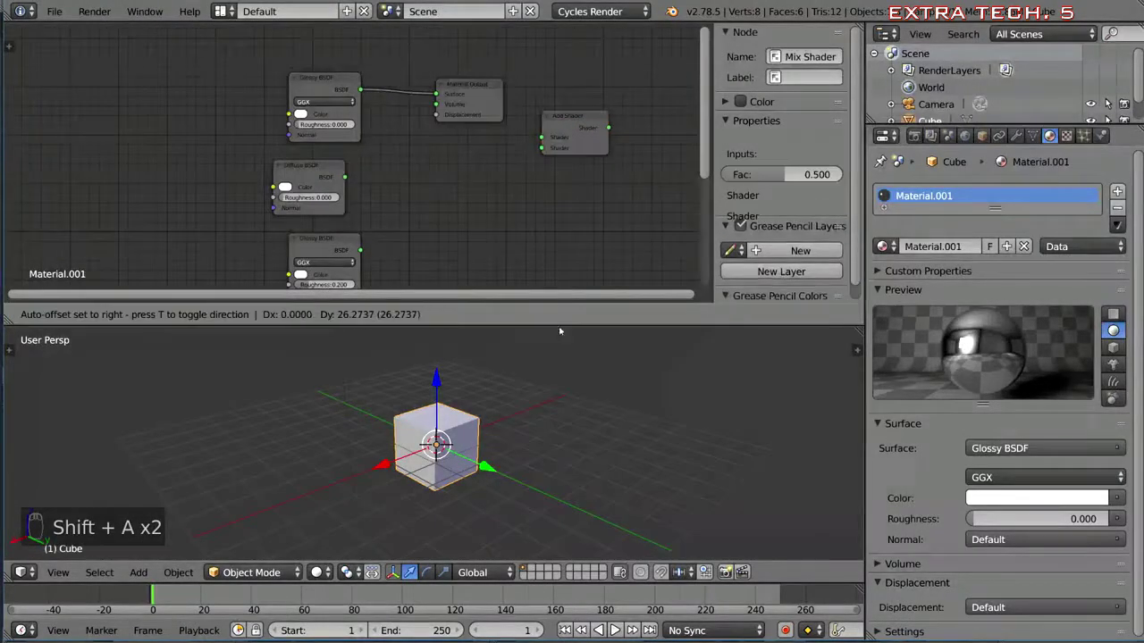
{"action": "left_click", "coordinate": [544, 173]}
Move the Add Shader and Mix Shader nodes beneath Material Output, and delete the second Glossy BSDF node
{"action": "middle_click_drag", "start_coordinate": [553, 162], "coordinate": [552, 140]}
{"action": "right_click", "coordinate": [579, 131], "text": "shift"}
{"action": "key", "text": "g"}
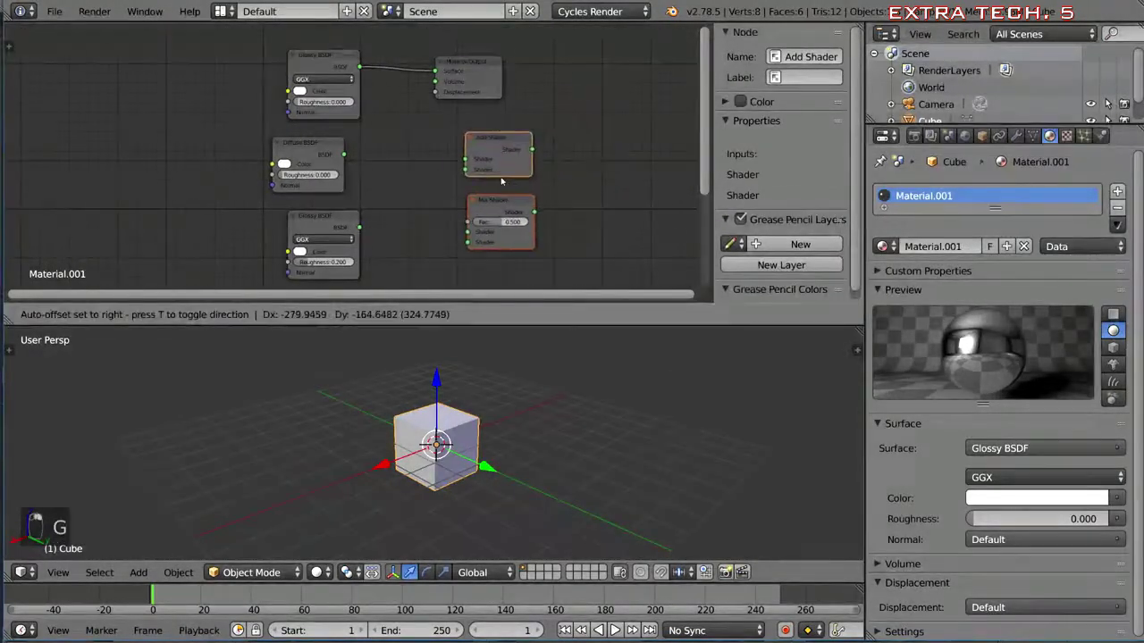
{"action": "left_click", "coordinate": [498, 174]}
{"action": "middle_click_drag", "start_coordinate": [498, 174], "coordinate": [504, 151]}
{"action": "scroll", "coordinate": [505, 152], "scroll_direction": "up", "scroll_amount": 3}
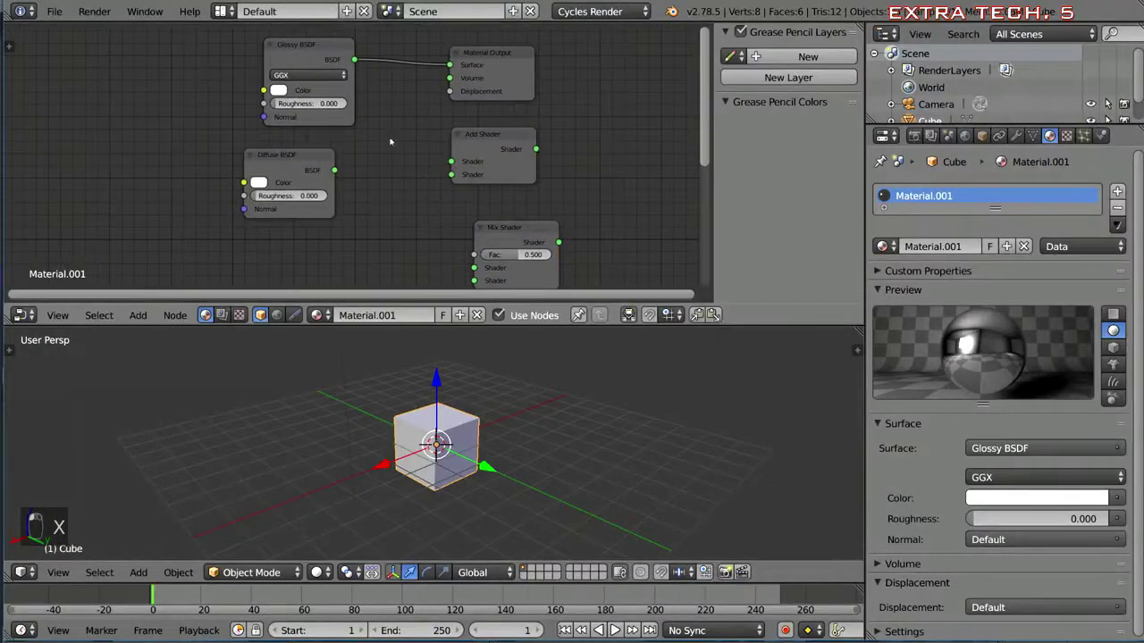
Feed Glossy BSDF and Diffuse BSDF into the Add Shader and connect its output to Material Output's Surface
{"action": "left_click_drag", "start_coordinate": [354, 60], "coordinate": [434, 163]}
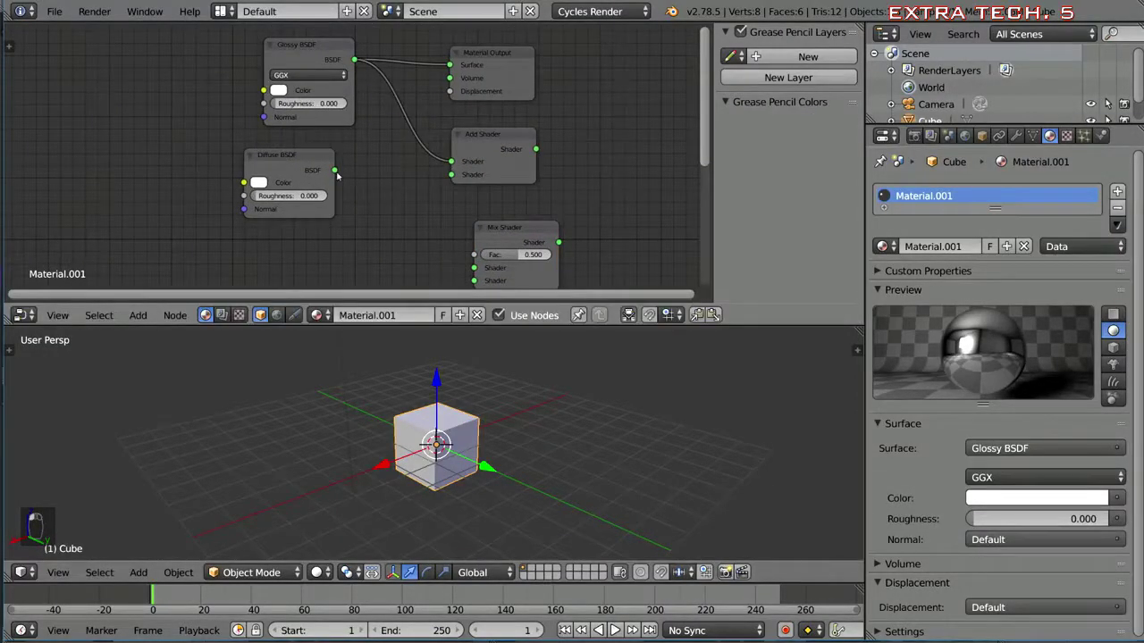
{"action": "left_click_drag", "start_coordinate": [334, 171], "coordinate": [452, 175]}
{"action": "left_click_drag", "start_coordinate": [536, 150], "coordinate": [450, 65]}
Arrange the Add Shader between the two BSDF nodes and Material Output, moving Material Output farther away
{"action": "key", "text": "g"}
{"action": "left_click", "coordinate": [467, 80]}
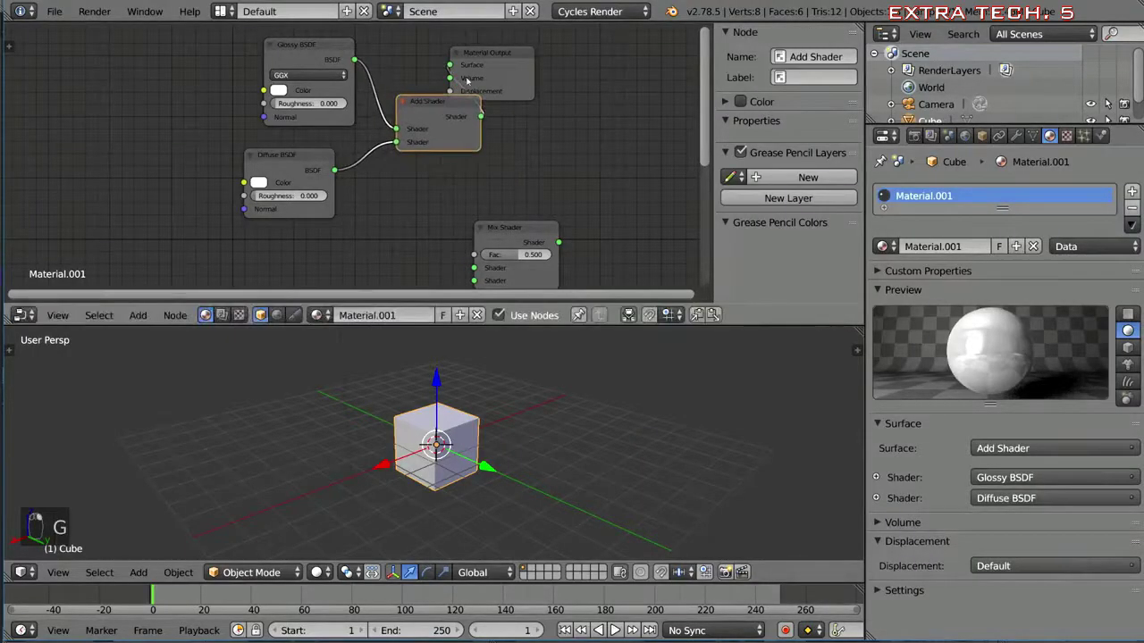
{"action": "left_click", "coordinate": [466, 81]}
{"action": "key", "text": "g"}
{"action": "left_click", "coordinate": [537, 91]}
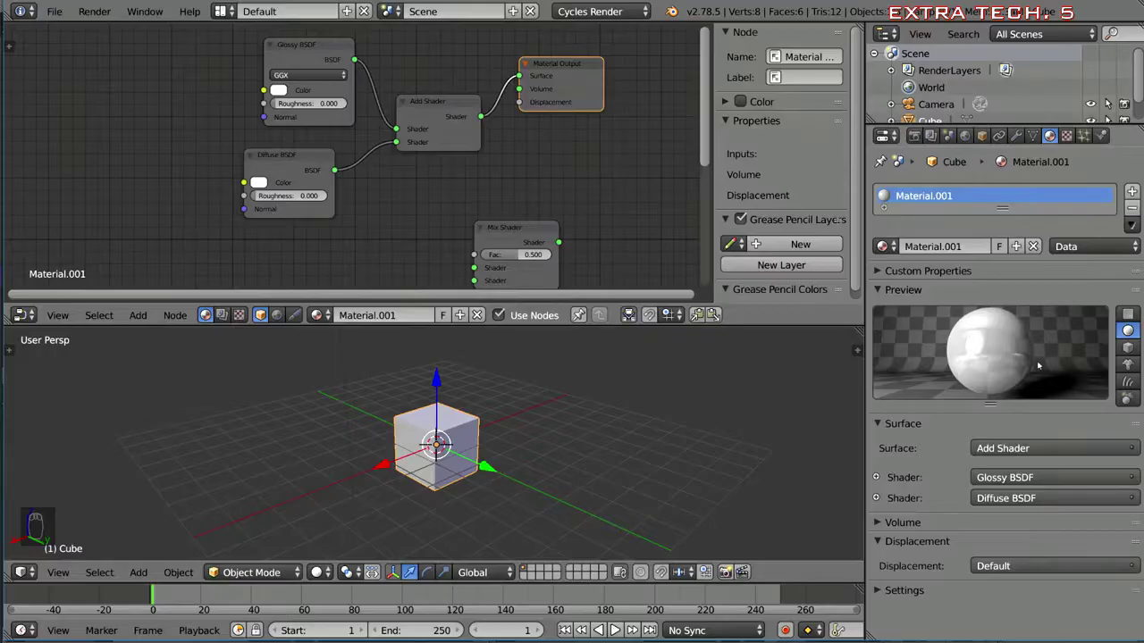
Move the Mix Shader node closer, below the Add Shader node
{"action": "scroll", "coordinate": [482, 193], "scroll_direction": "down", "scroll_amount": 1}
{"action": "left_click", "coordinate": [483, 192]}
{"action": "key", "text": "g"}
{"action": "left_click", "coordinate": [459, 185]}
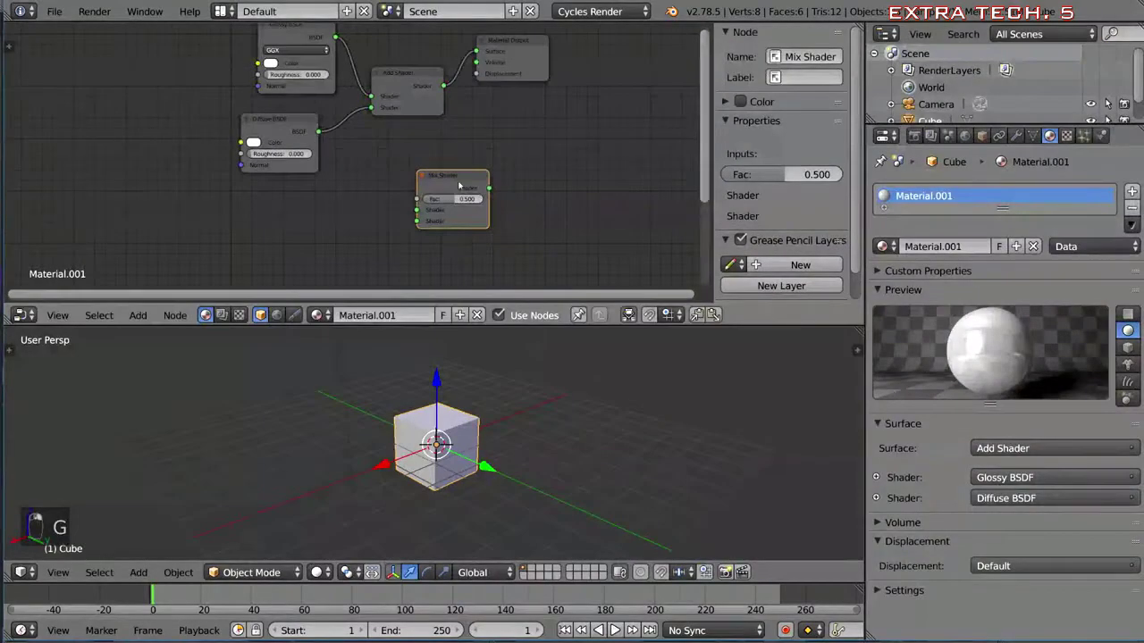
Move the Emission and Ambient Occlusion nodes up beneath the Diffuse BSDF node
{"action": "scroll", "coordinate": [430, 157], "scroll_direction": "down", "scroll_amount": 1}
{"action": "left_click", "coordinate": [300, 229]}
{"action": "key", "text": "g"}
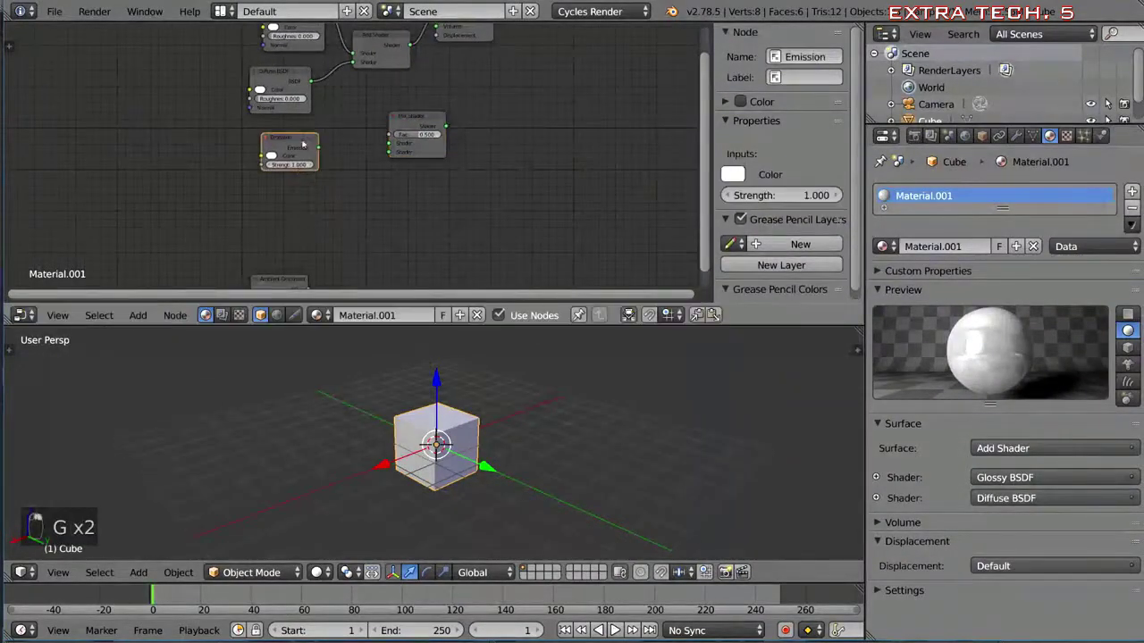
{"action": "left_click", "coordinate": [284, 280]}
{"action": "key", "text": "g"}
{"action": "left_click", "coordinate": [350, 196]}
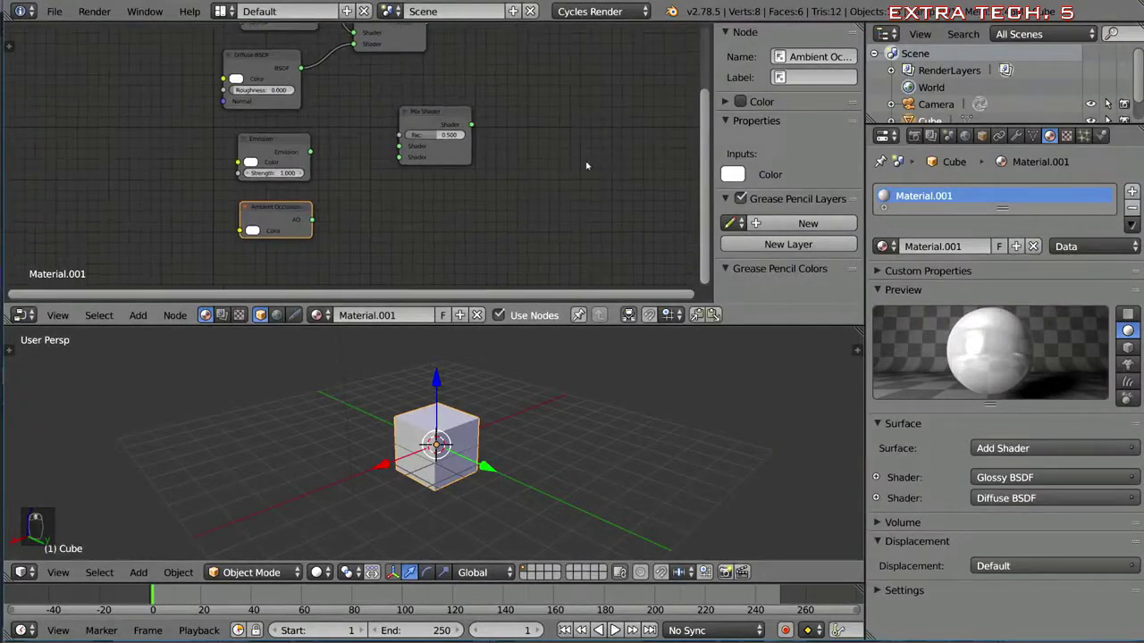
Insert the Mix Shader into the link between the Add Shader and Material Output
{"action": "left_click", "coordinate": [445, 119]}
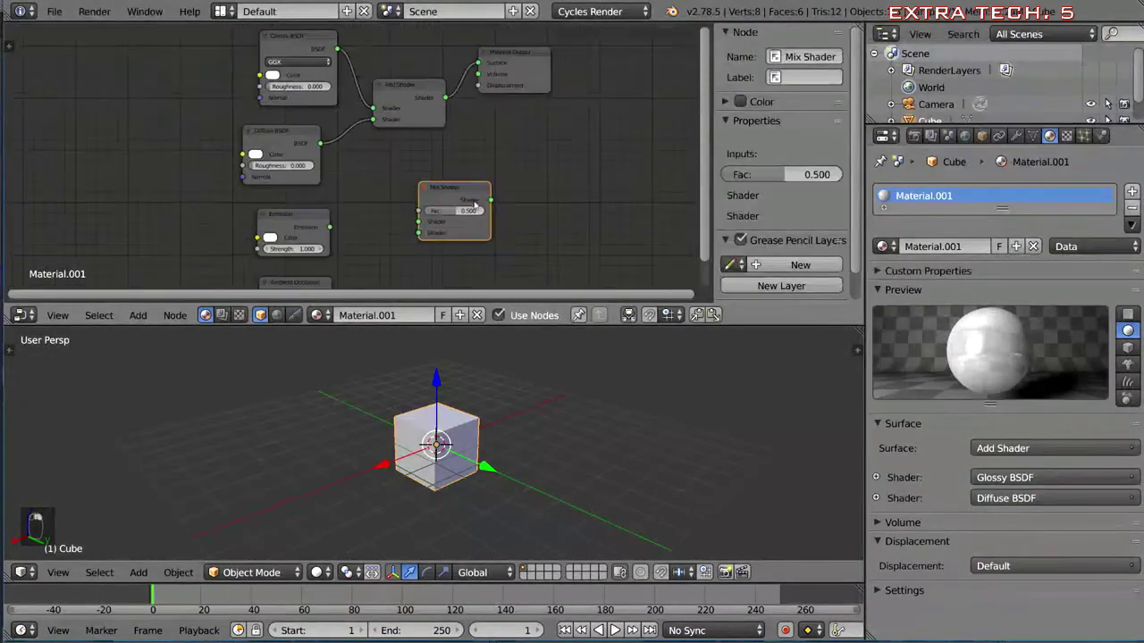
{"action": "key", "text": "g"}
{"action": "left_click", "coordinate": [506, 103]}
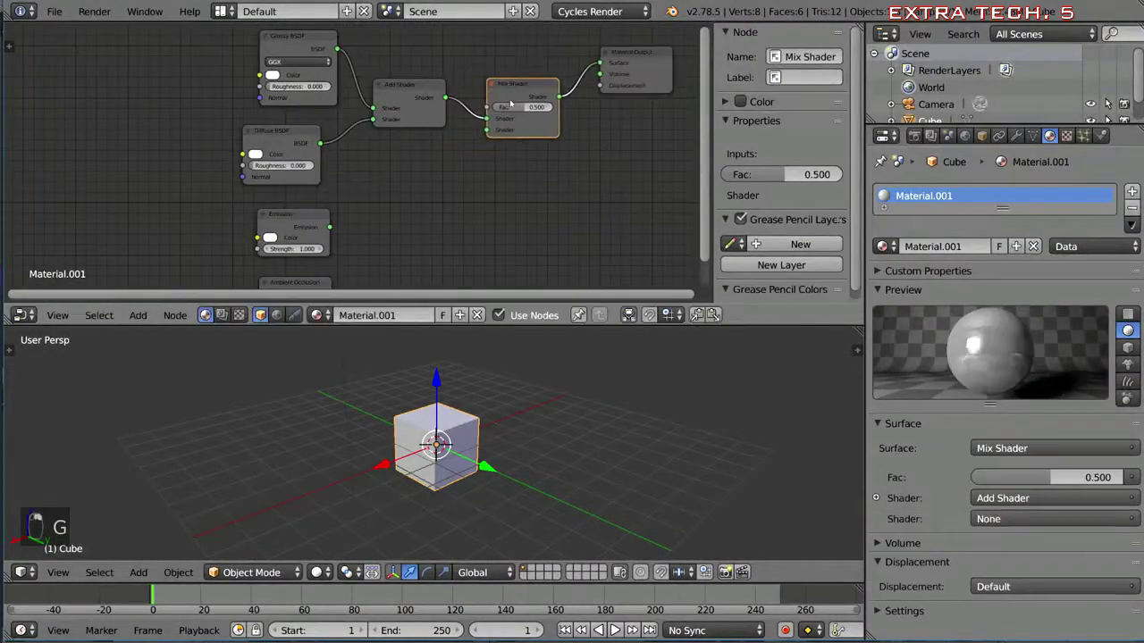
Connect the Emission node's output to the Mix Shader's second Shader input
{"action": "middle_click_drag", "start_coordinate": [501, 168], "coordinate": [503, 143]}
{"action": "scroll", "coordinate": [491, 161], "scroll_direction": "down", "scroll_amount": 1}
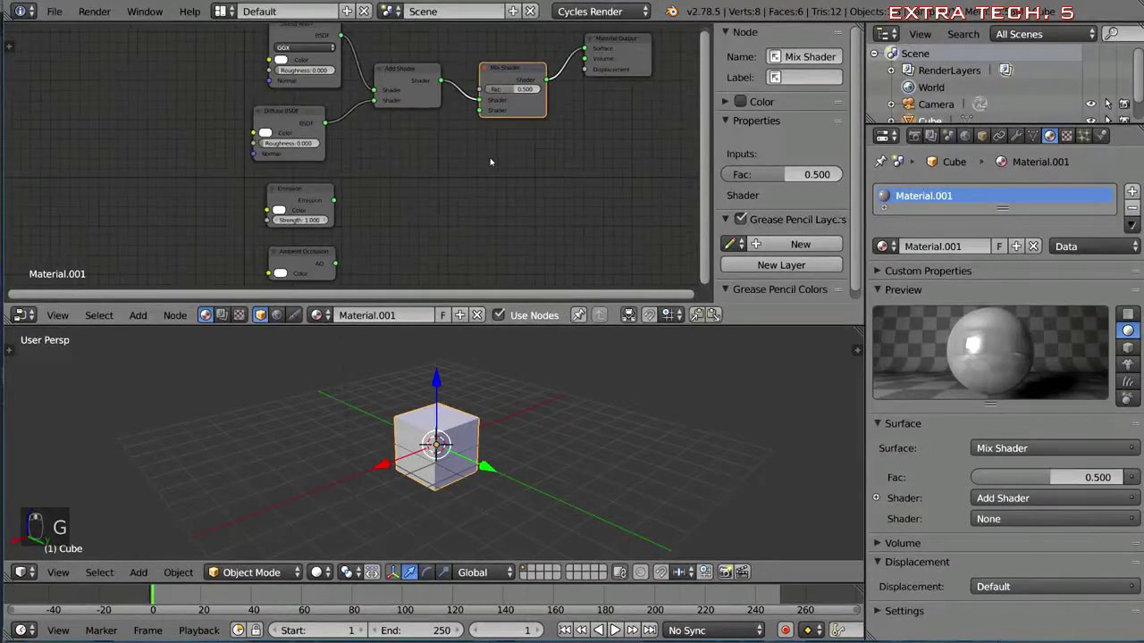
{"action": "left_click_drag", "start_coordinate": [335, 200], "coordinate": [479, 111]}
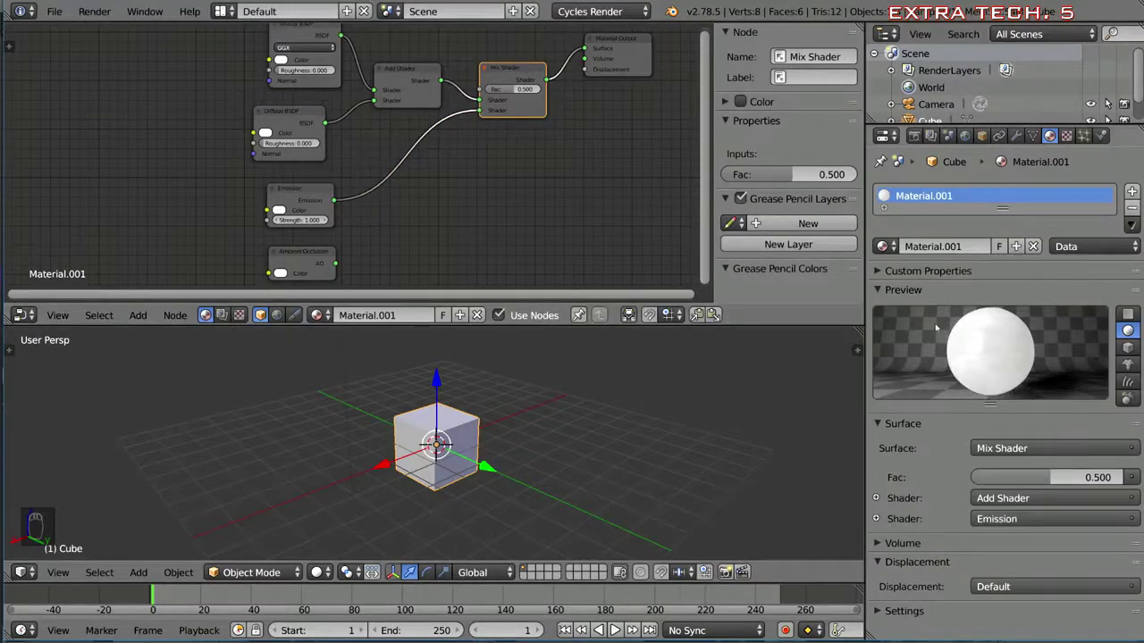
Try the Mix Shader's Fac at 1.000, and set it to 0.000
{"action": "left_click_drag", "start_coordinate": [517, 90], "coordinate": [556, 89]}
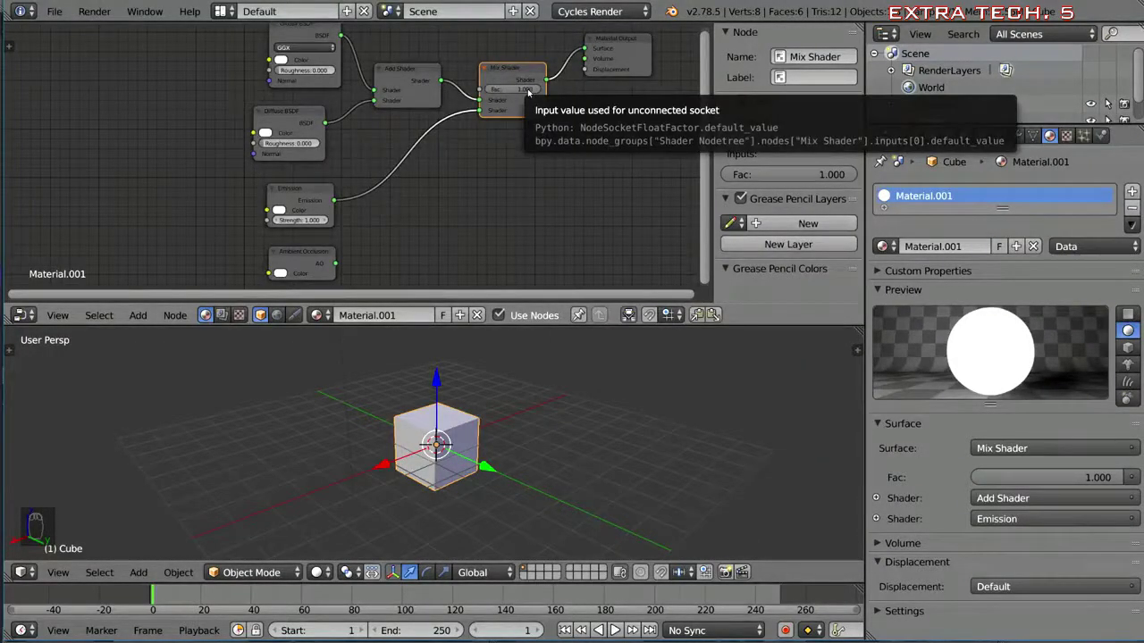
{"action": "left_click_drag", "start_coordinate": [528, 92], "coordinate": [492, 92]}
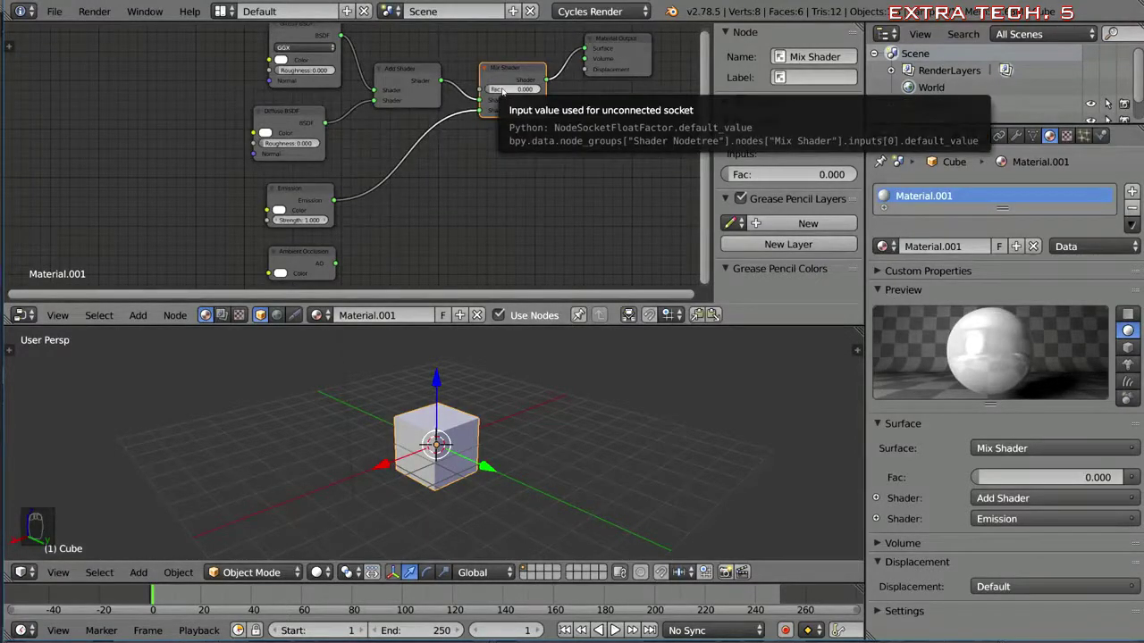
Set the Mix Shader's Fac to 0.500 and insert a duplicate of the node into its link to the Material Output
{"action": "key", "text": "Return"}
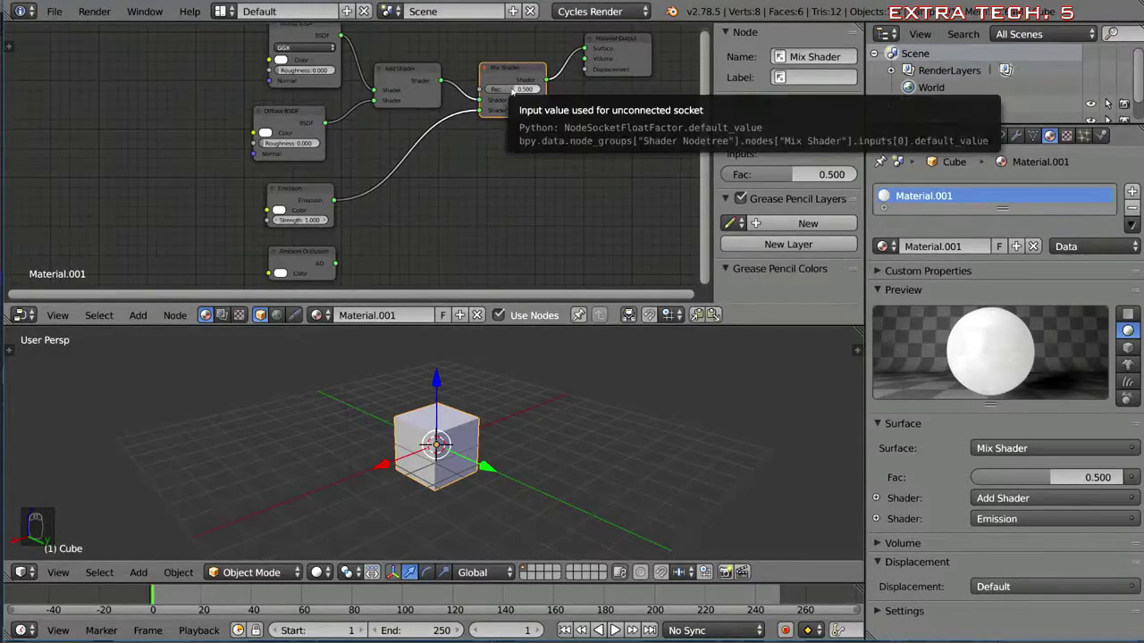
{"action": "key", "text": "shift+d"}
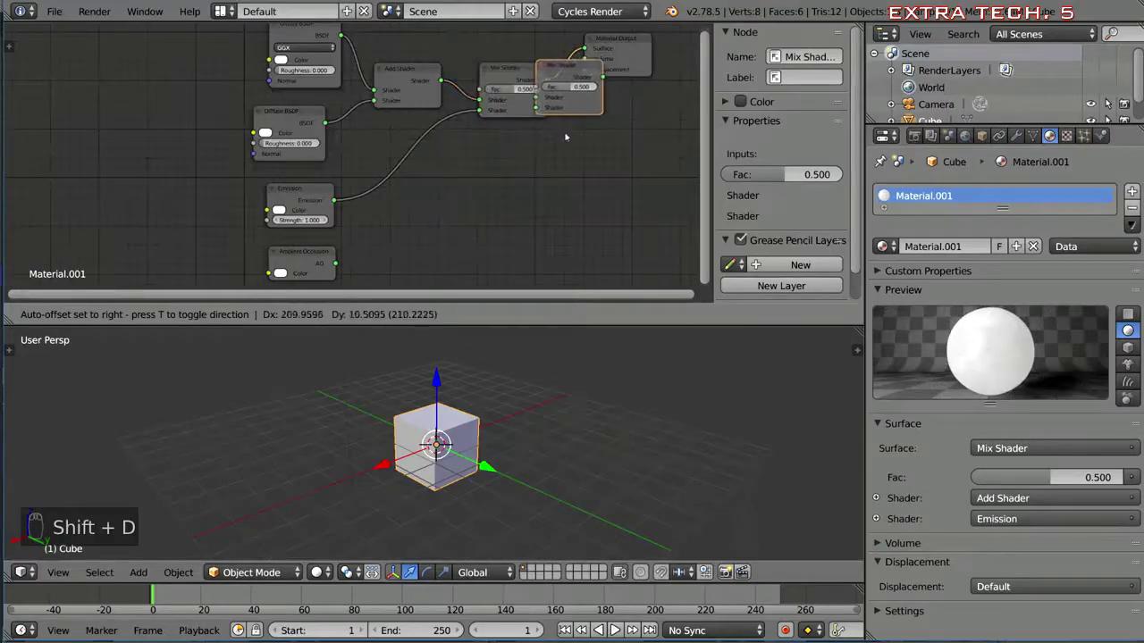
{"action": "left_click", "coordinate": [612, 134]}
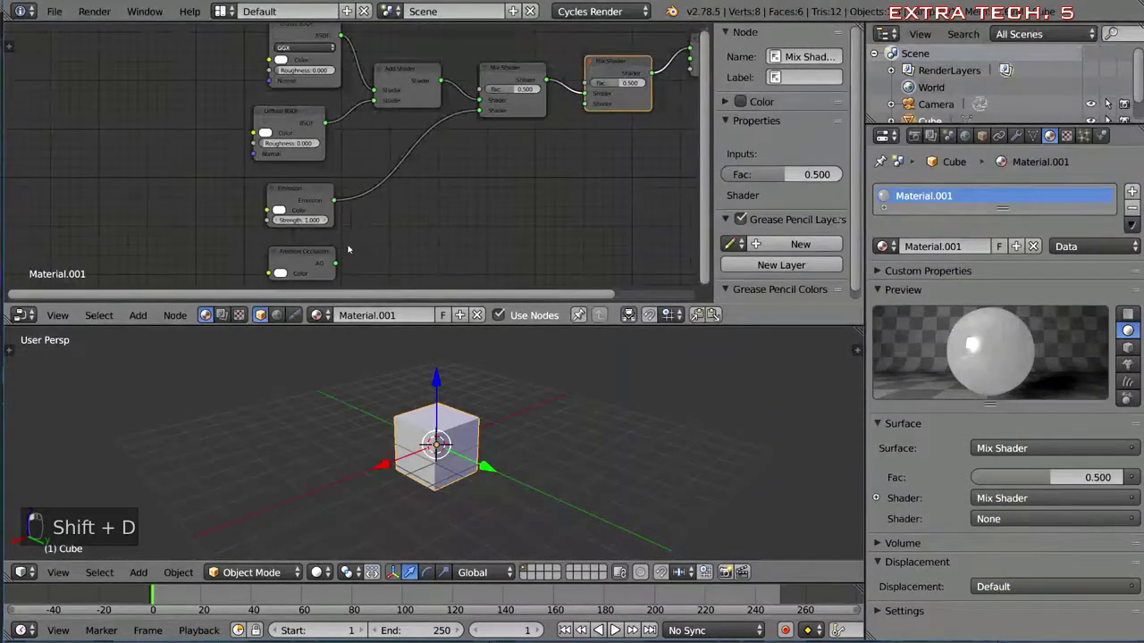
Connect the Ambient Occlusion node's AO output to the duplicated Mix Shader's second Shader input
{"action": "left_click_drag", "start_coordinate": [335, 263], "coordinate": [586, 103]}
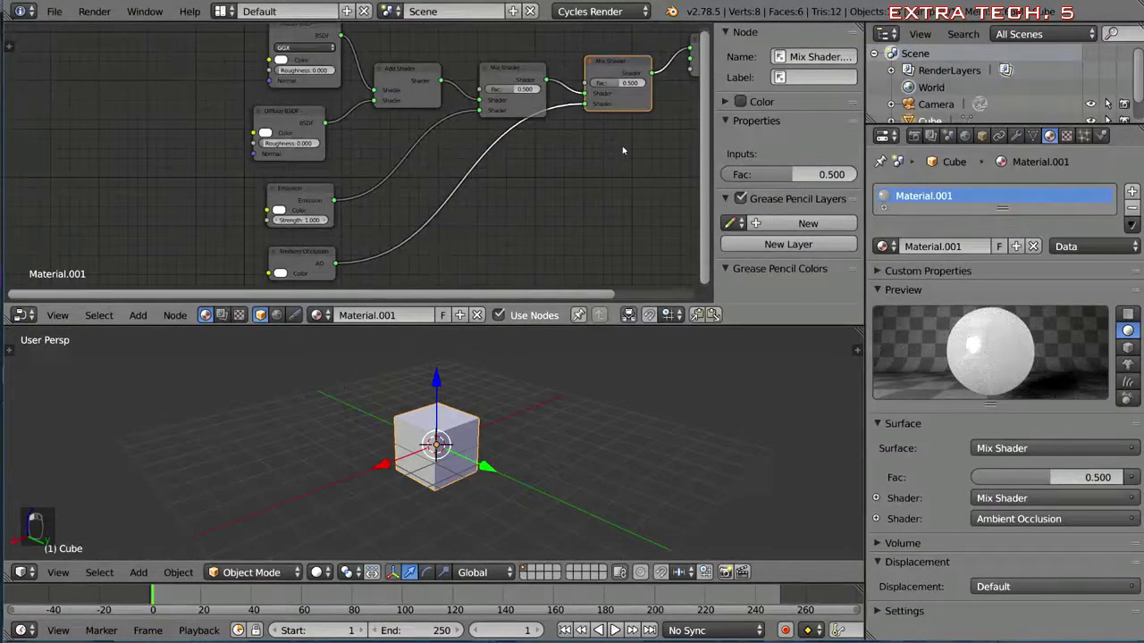
{"action": "middle_click_drag", "start_coordinate": [617, 153], "coordinate": [574, 170]}
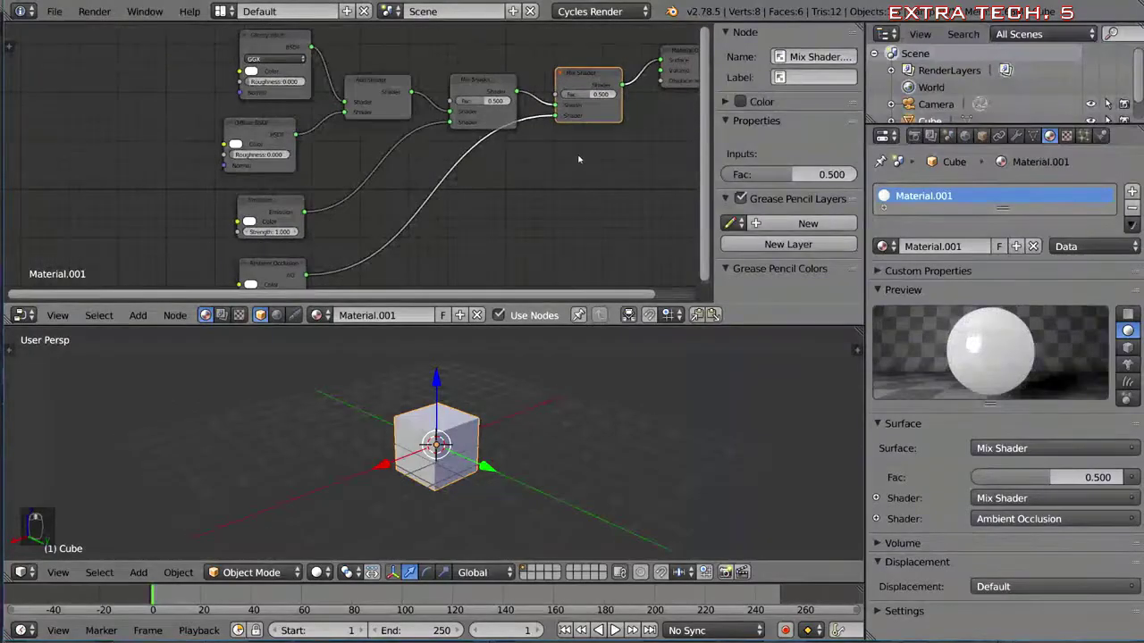
{"action": "scroll", "coordinate": [384, 183], "scroll_direction": "down", "scroll_amount": 2}
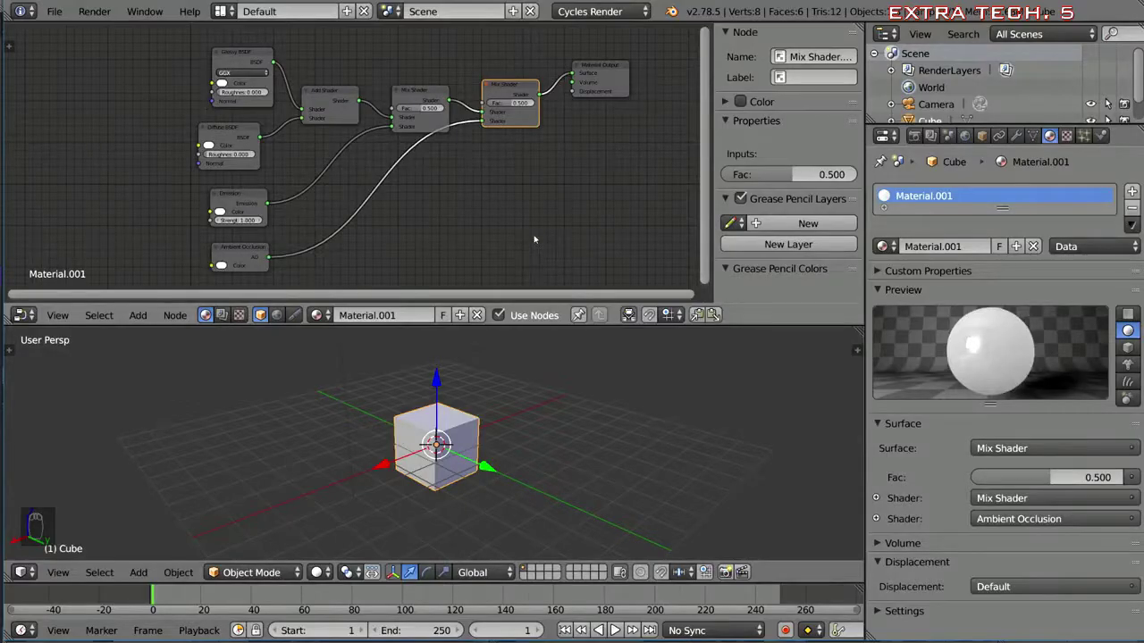
Add a Fresnel input node above the Add Shader and connect its output to the first Mix Shader's Fac input
{"action": "scroll", "coordinate": [426, 111], "scroll_direction": "up", "scroll_amount": 2}
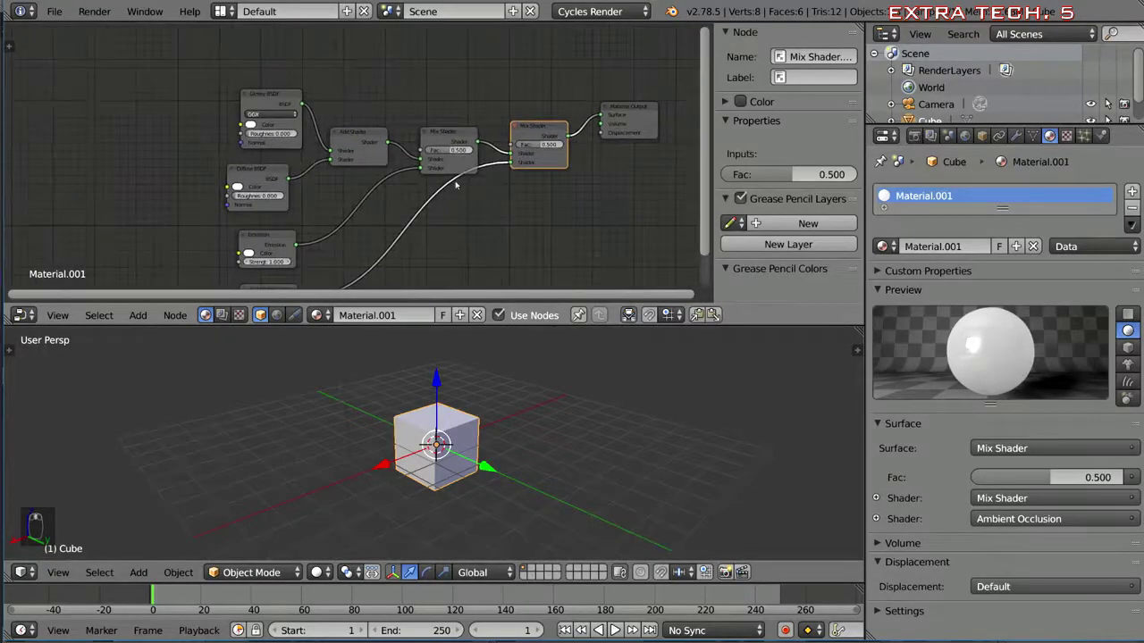
{"action": "middle_click_drag", "start_coordinate": [495, 156], "coordinate": [493, 170]}
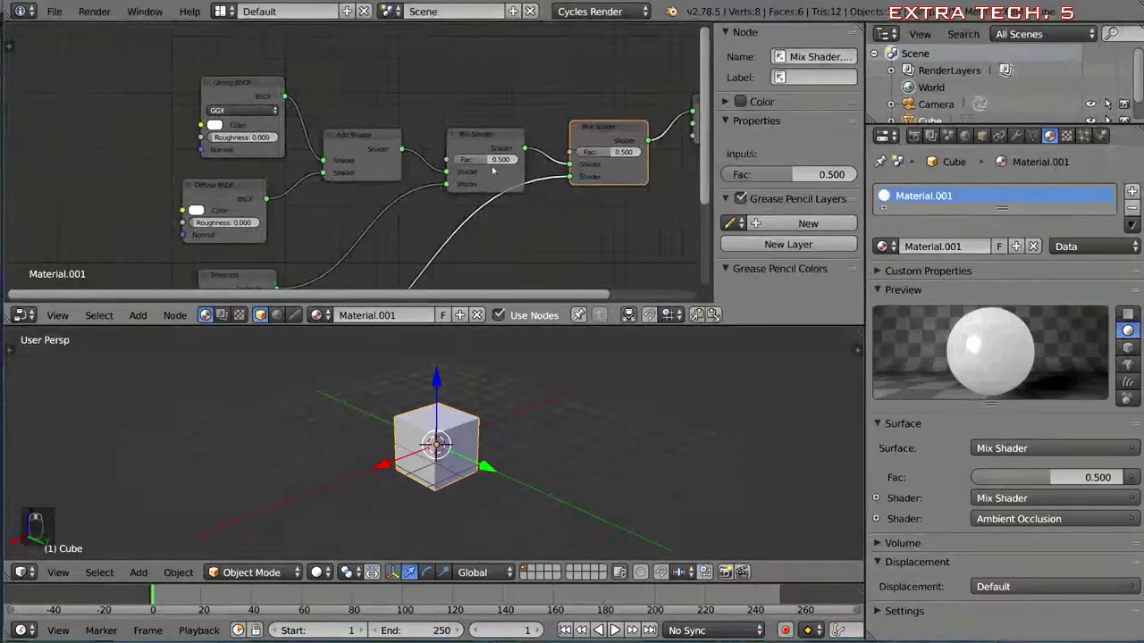
{"action": "key", "text": "shift+a"}
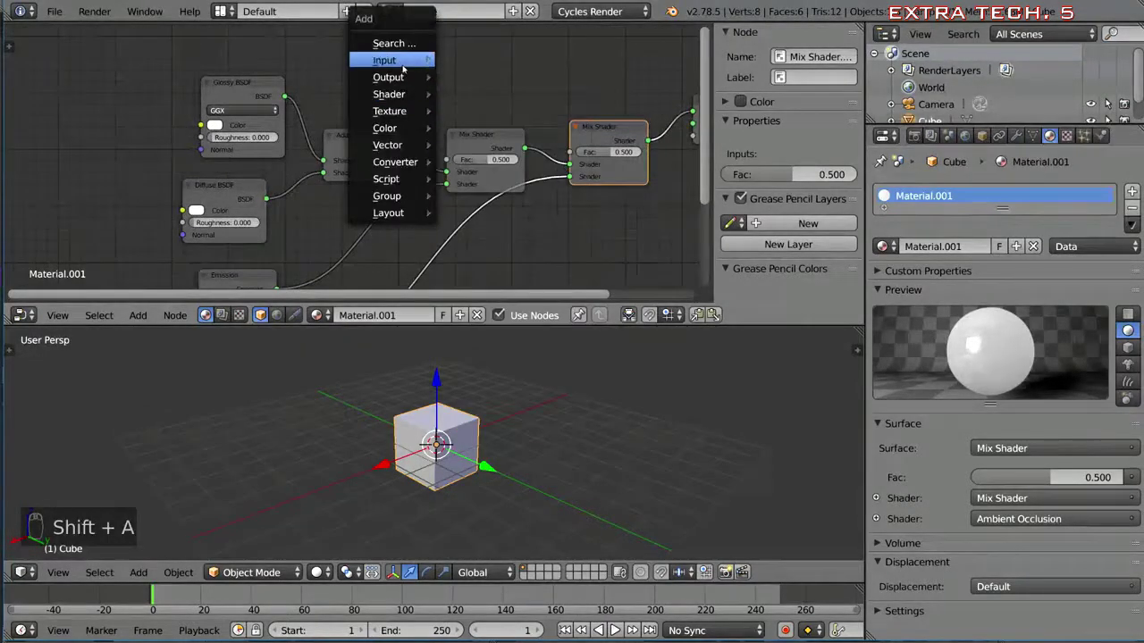
{"action": "mouse_move", "coordinate": [403, 60]}
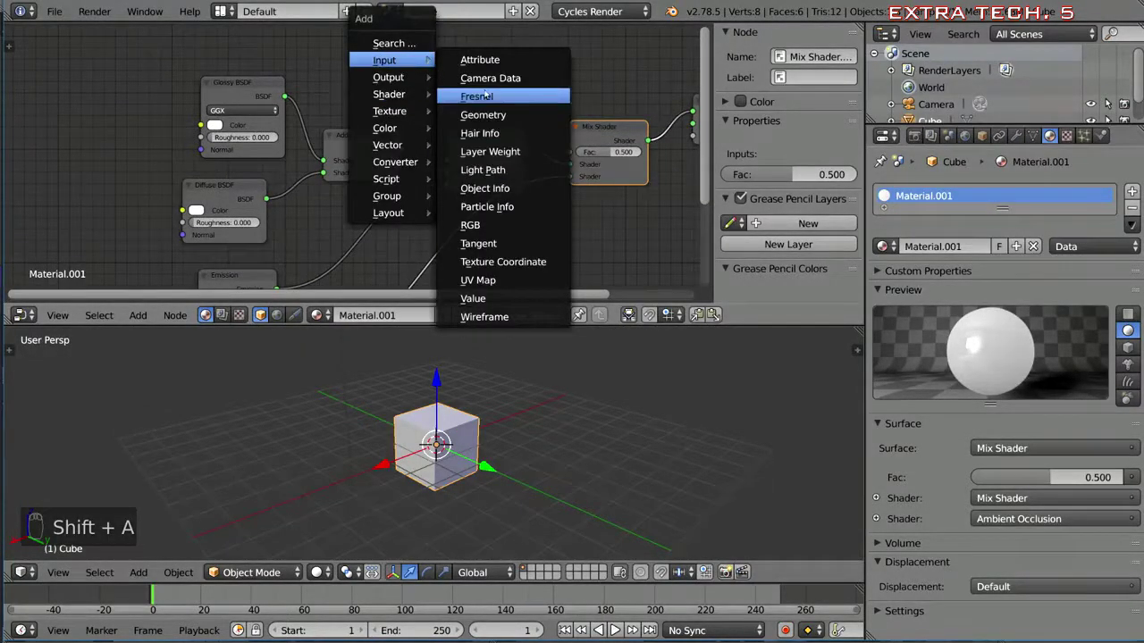
{"action": "left_click", "coordinate": [497, 96]}
{"action": "left_click", "coordinate": [447, 92]}
{"action": "left_click_drag", "start_coordinate": [427, 90], "coordinate": [449, 163]}
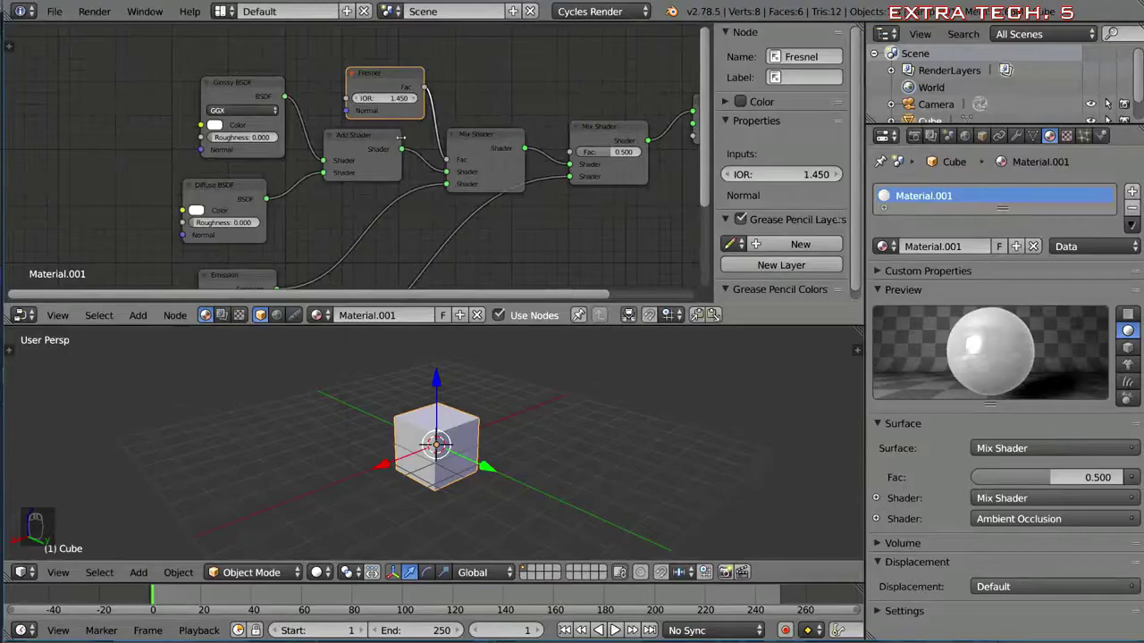
Try the Fresnel node's IOR at 0.050 and 5.050, and set it to 1.5
{"action": "left_click_drag", "start_coordinate": [386, 99], "coordinate": [333, 100]}
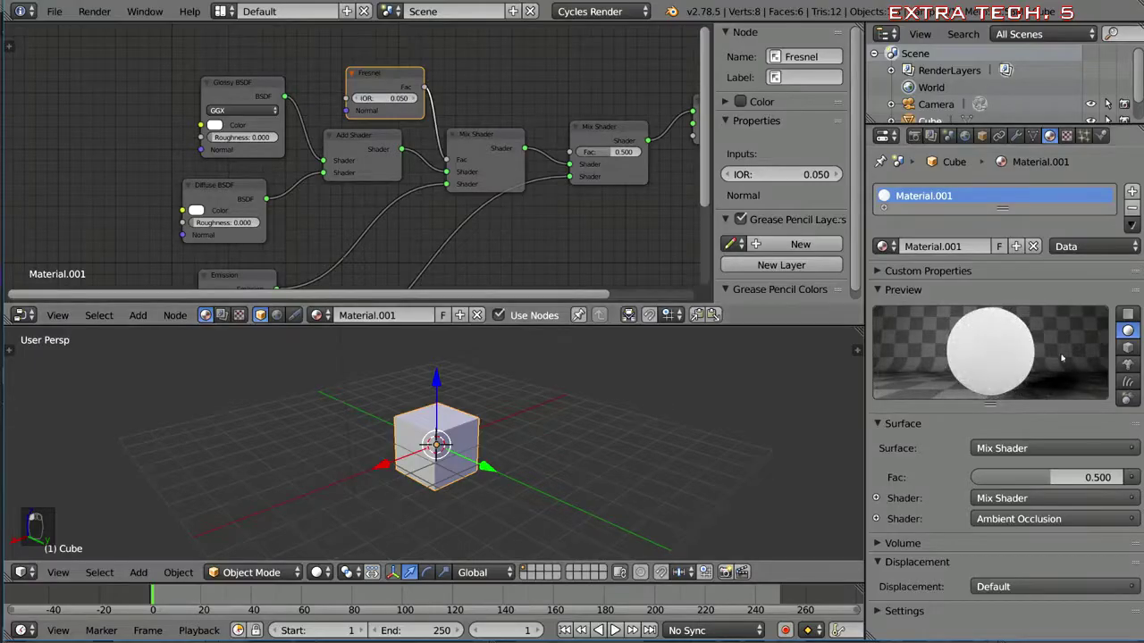
{"action": "mouse_move", "coordinate": [391, 102]}
{"action": "left_mouse_down"}
{"action": "mouse_move", "coordinate": [450, 102]}
{"action": "mouse_move", "coordinate": [379, 105]}
{"action": "mouse_move", "coordinate": [389, 107]}
{"action": "left_mouse_up"}
{"action": "left_click", "coordinate": [385, 101]}
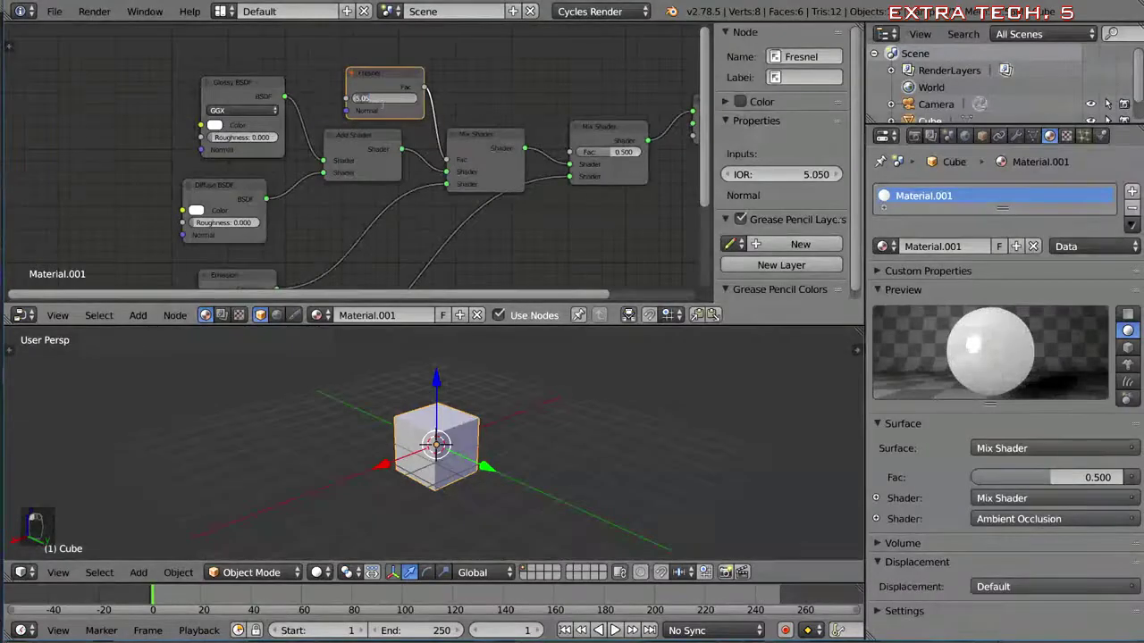
{"action": "type", "text": "1.5"}
{"action": "key", "text": "Return"}
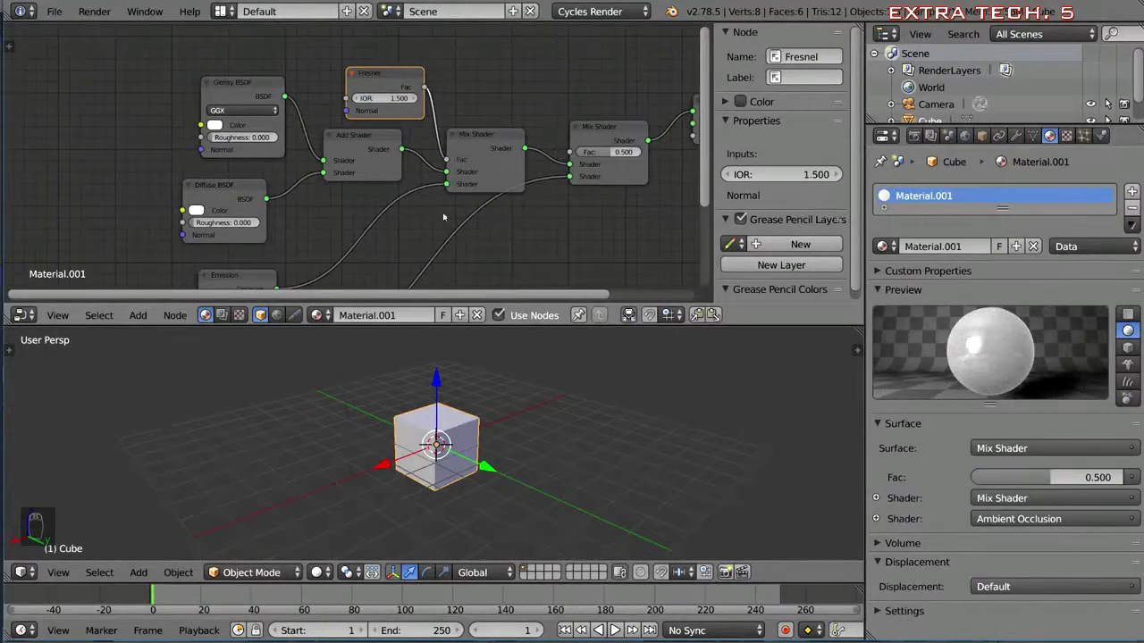